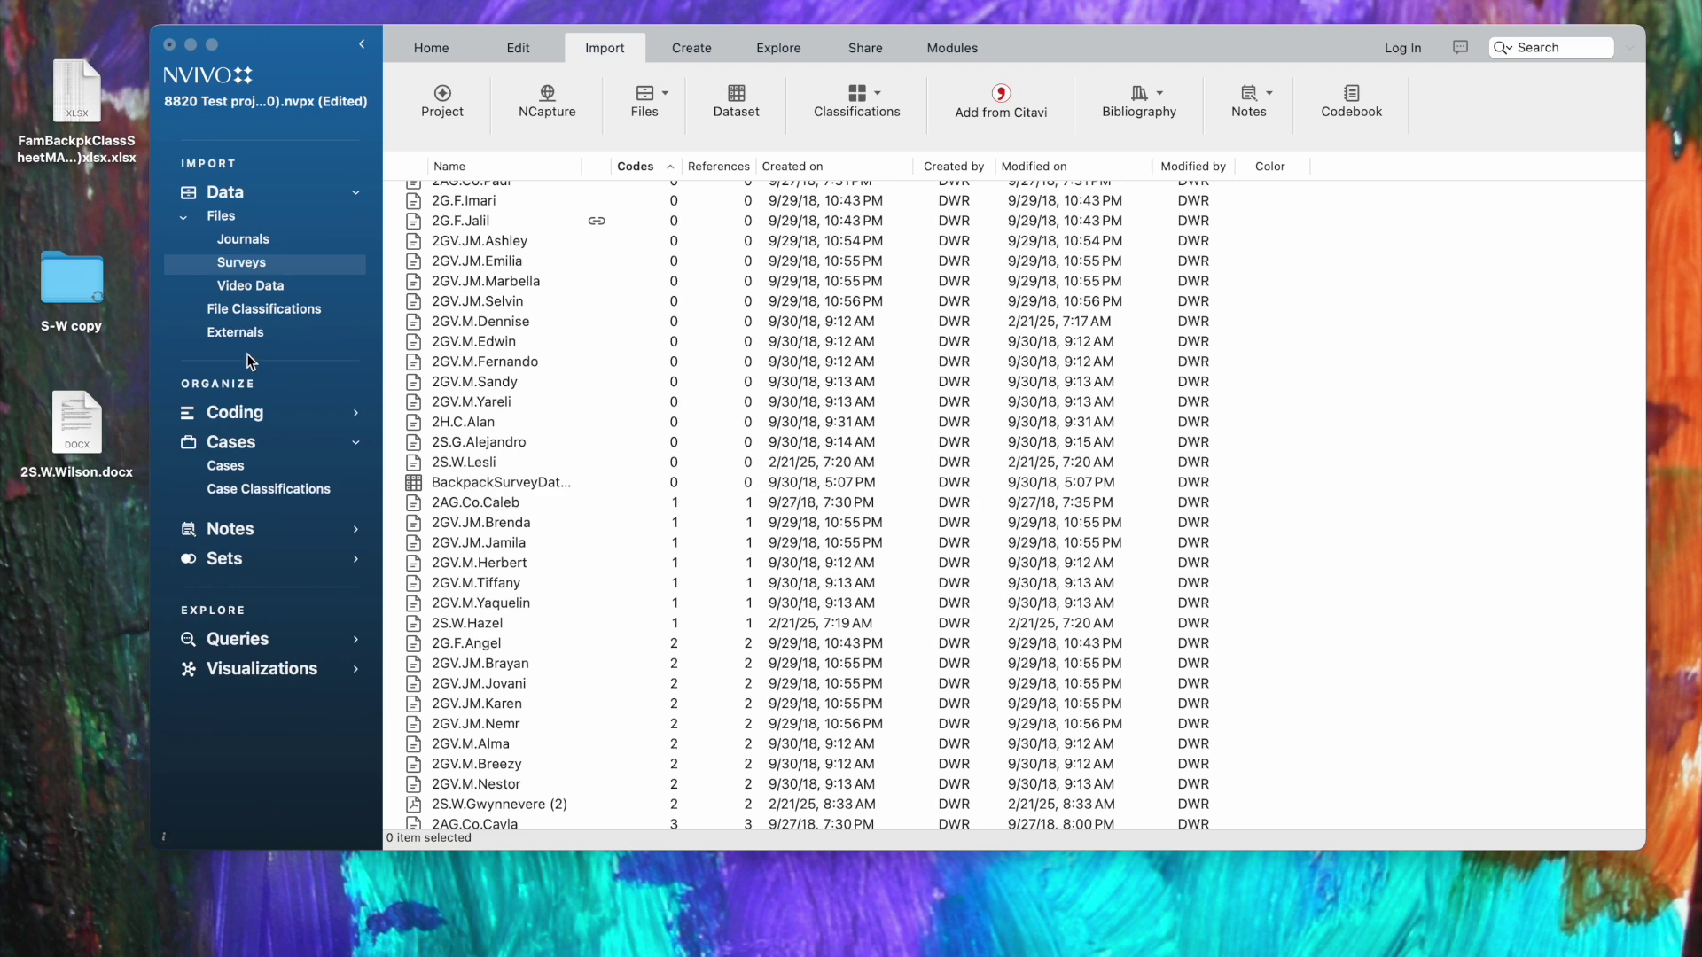
Select the FamBackpkClassSheetMAC (rev) class sheet spreadsheet on the desktop.
{"action": "left_click", "coordinate": [79, 89]}
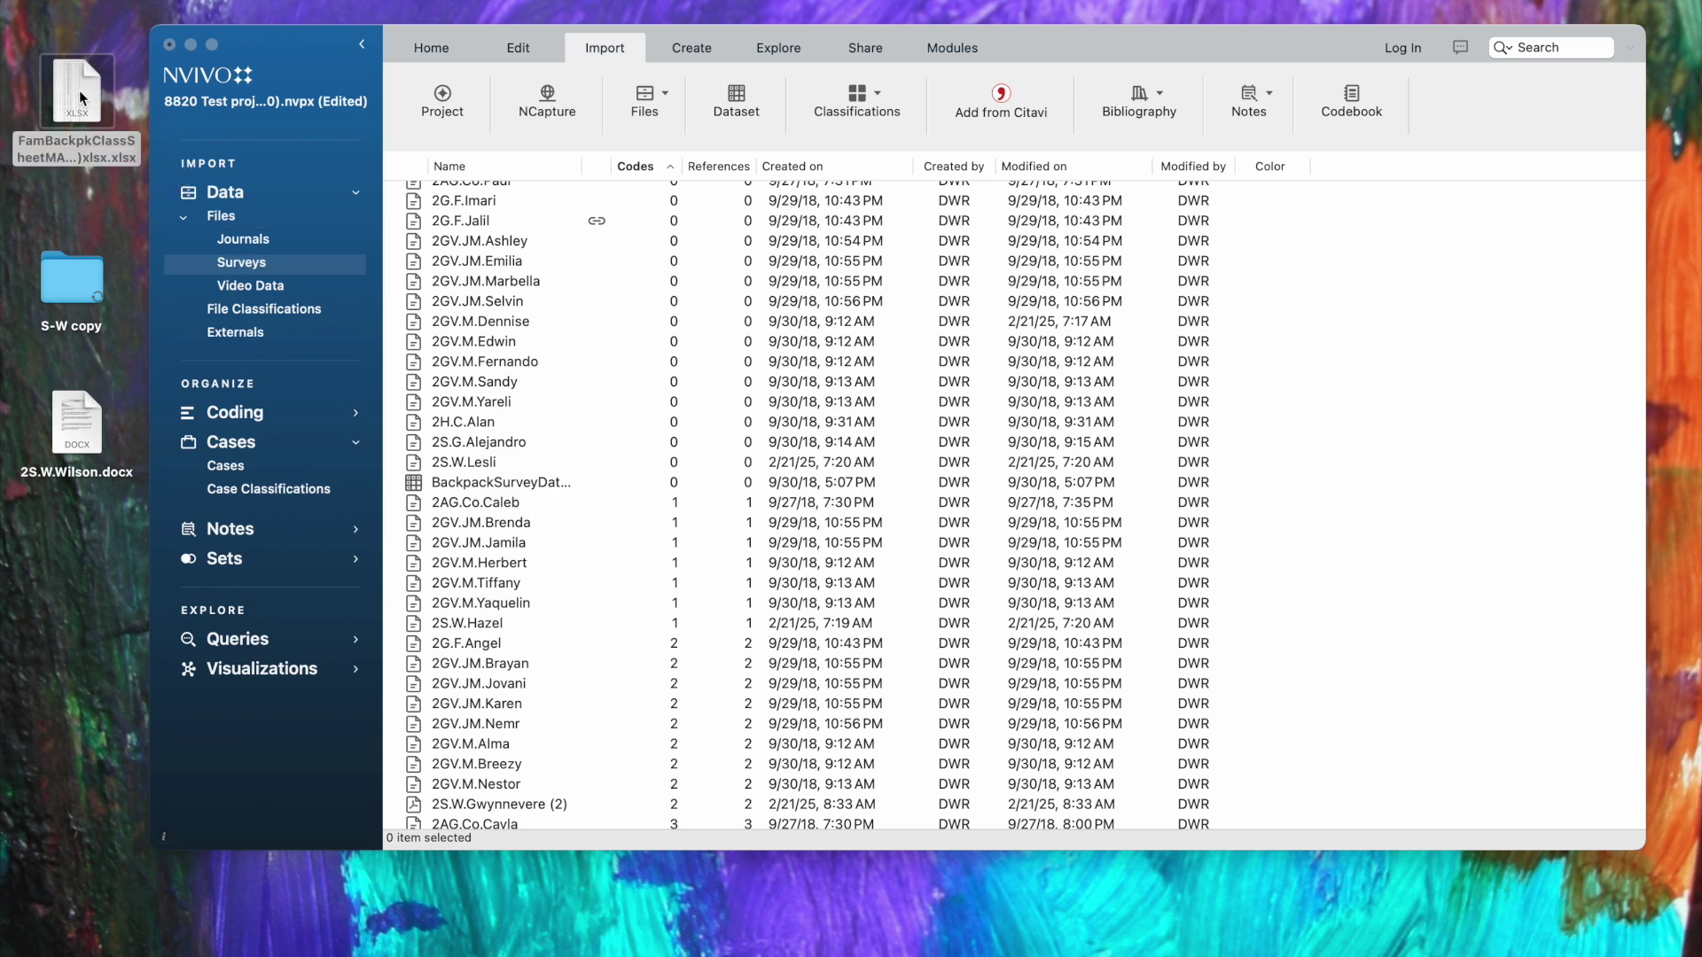
Open FamBackpkClassSheetMAC (rev).xlsx in Excel, enlarge its window and review the ShareYes student data.
{"action": "double_click", "coordinate": [80, 98]}
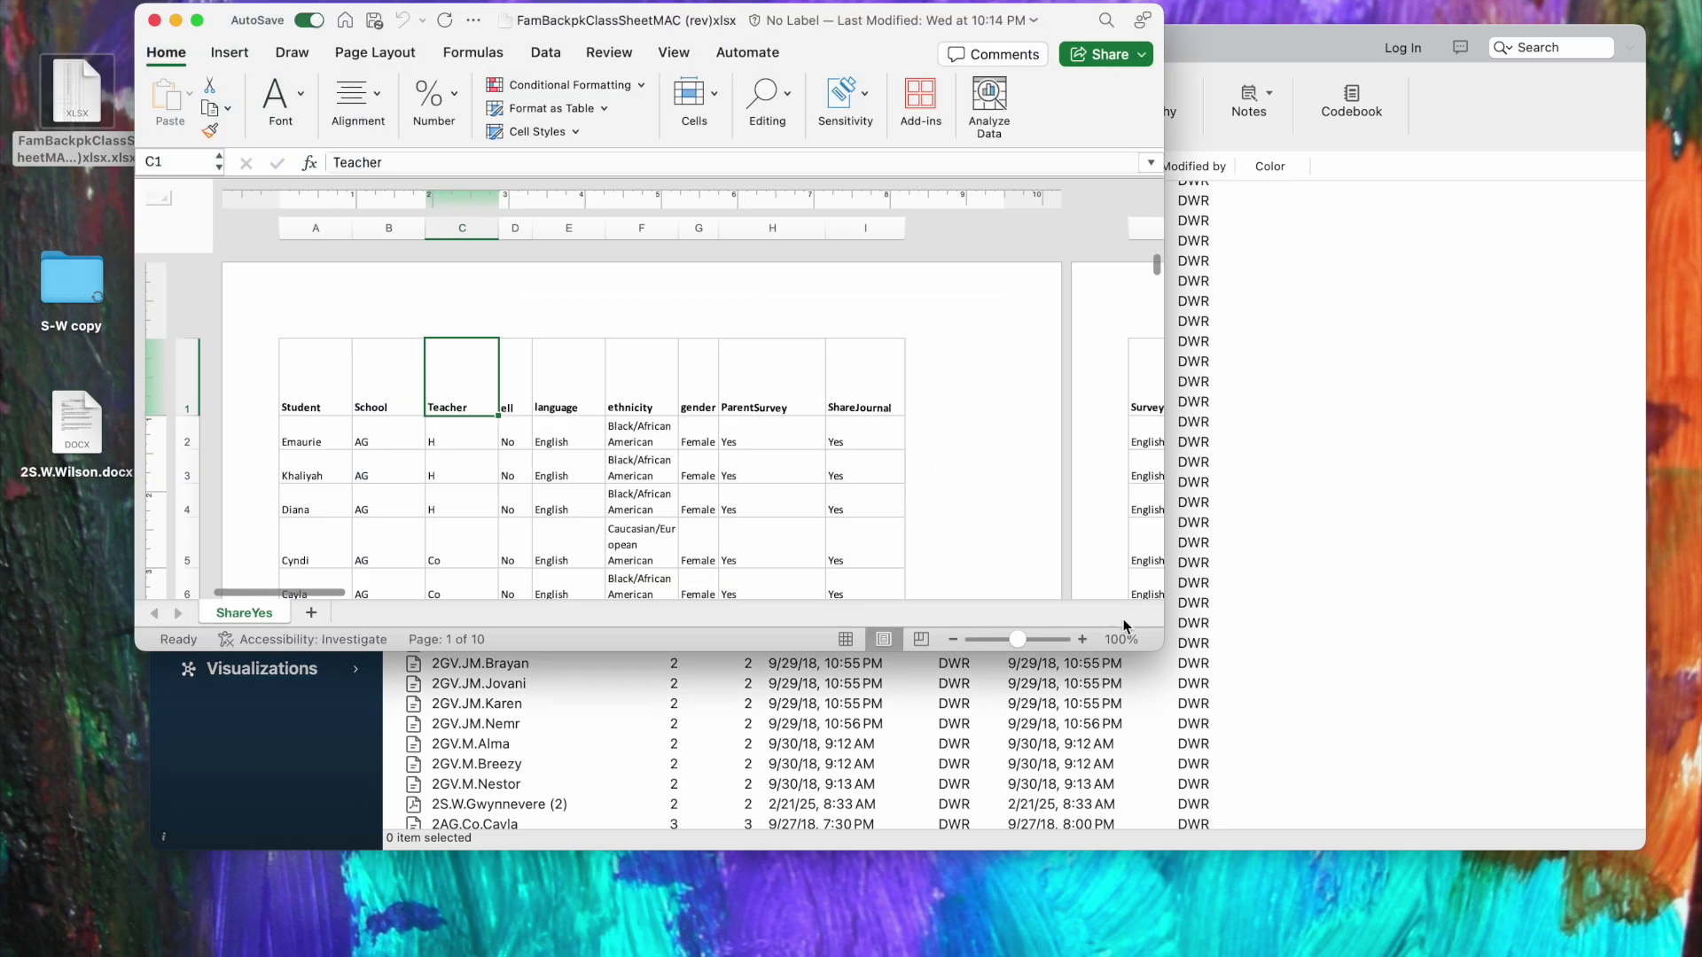
{"action": "left_click_drag", "start_coordinate": [1160, 648], "coordinate": [1413, 929]}
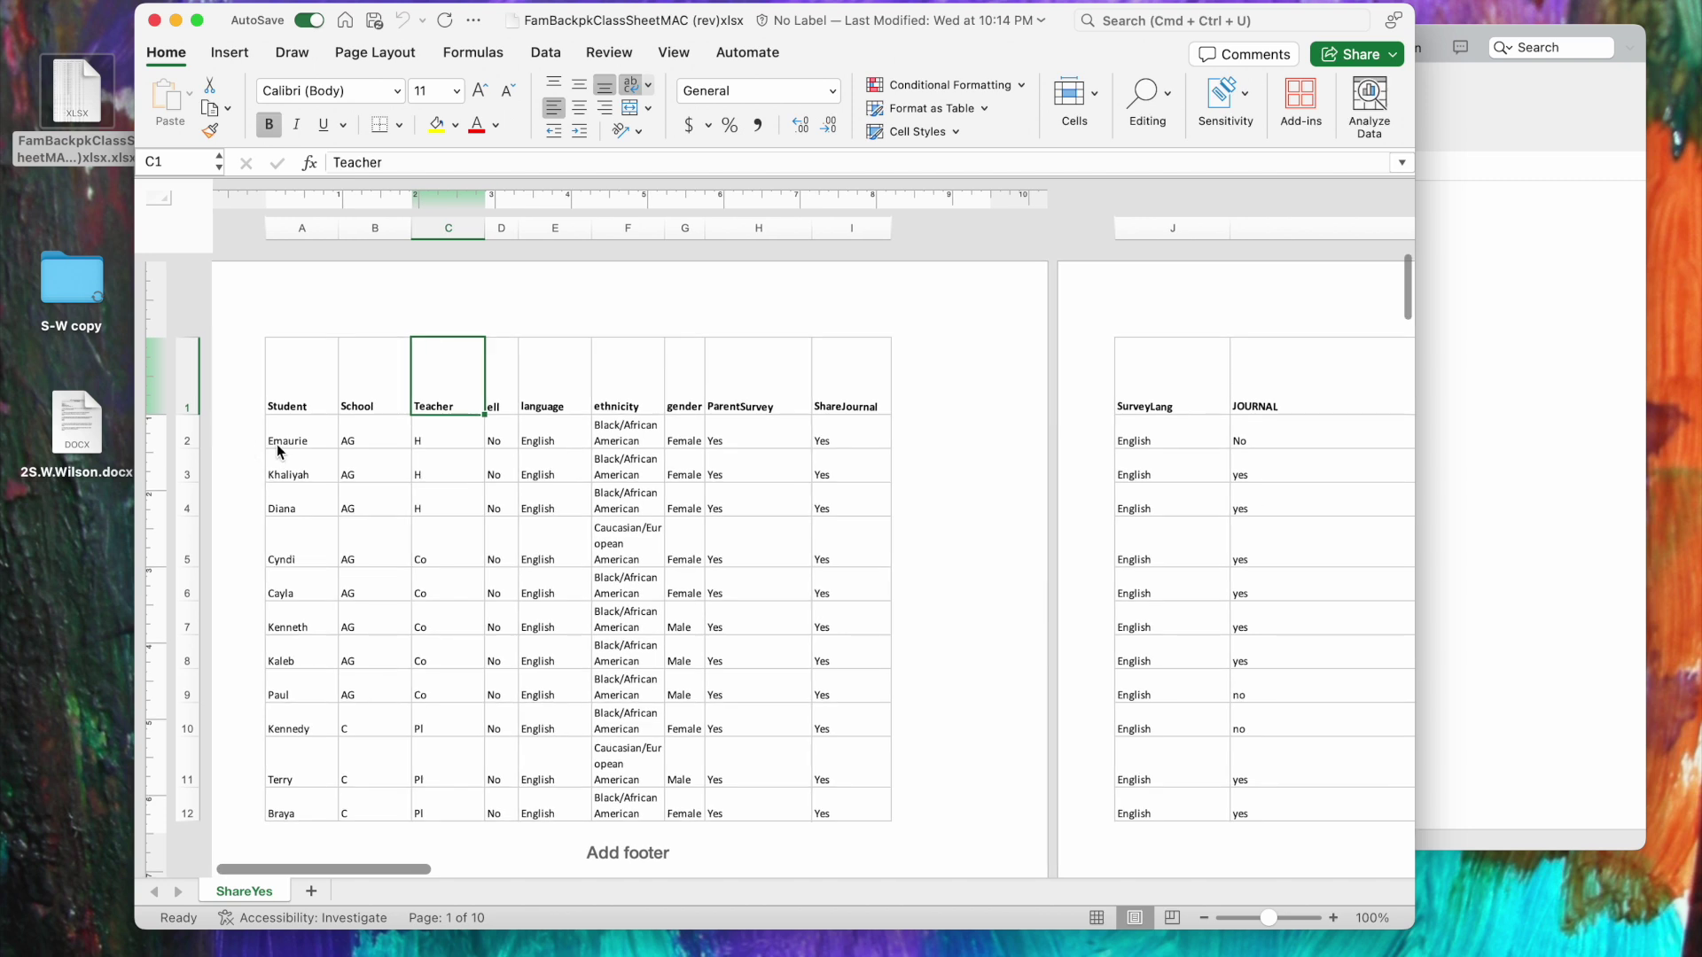
{"action": "scroll", "coordinate": [310, 441], "scroll_direction": "down", "scroll_amount": 1}
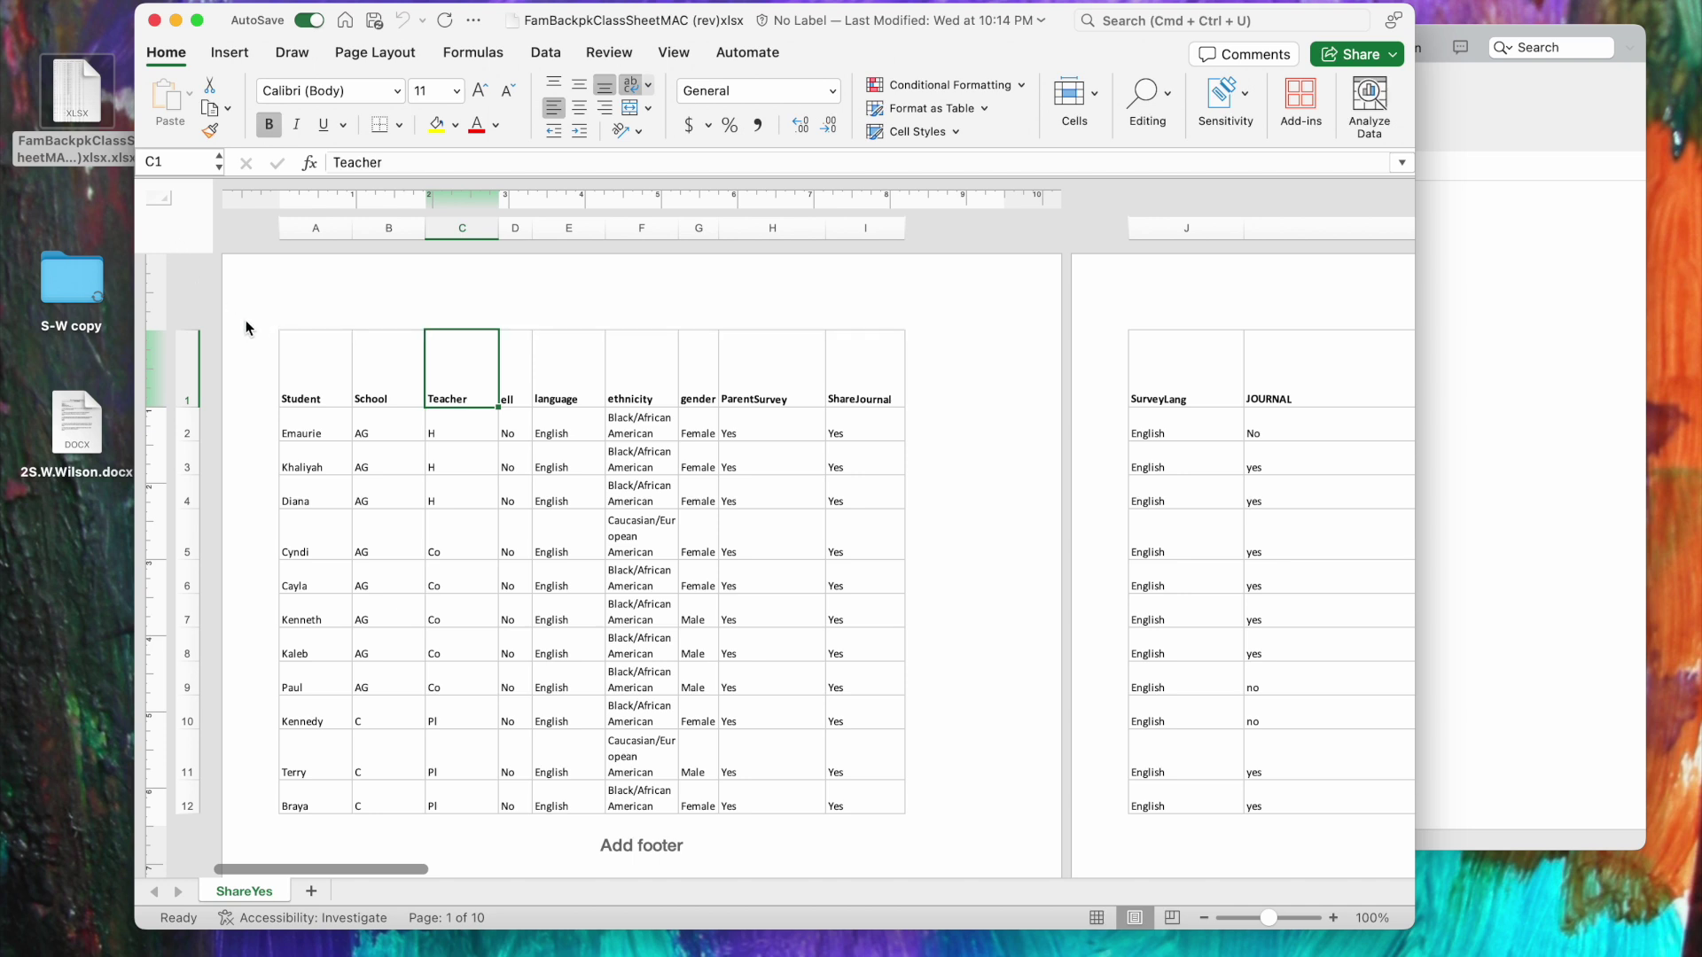
{"action": "left_click", "coordinate": [124, 2]}
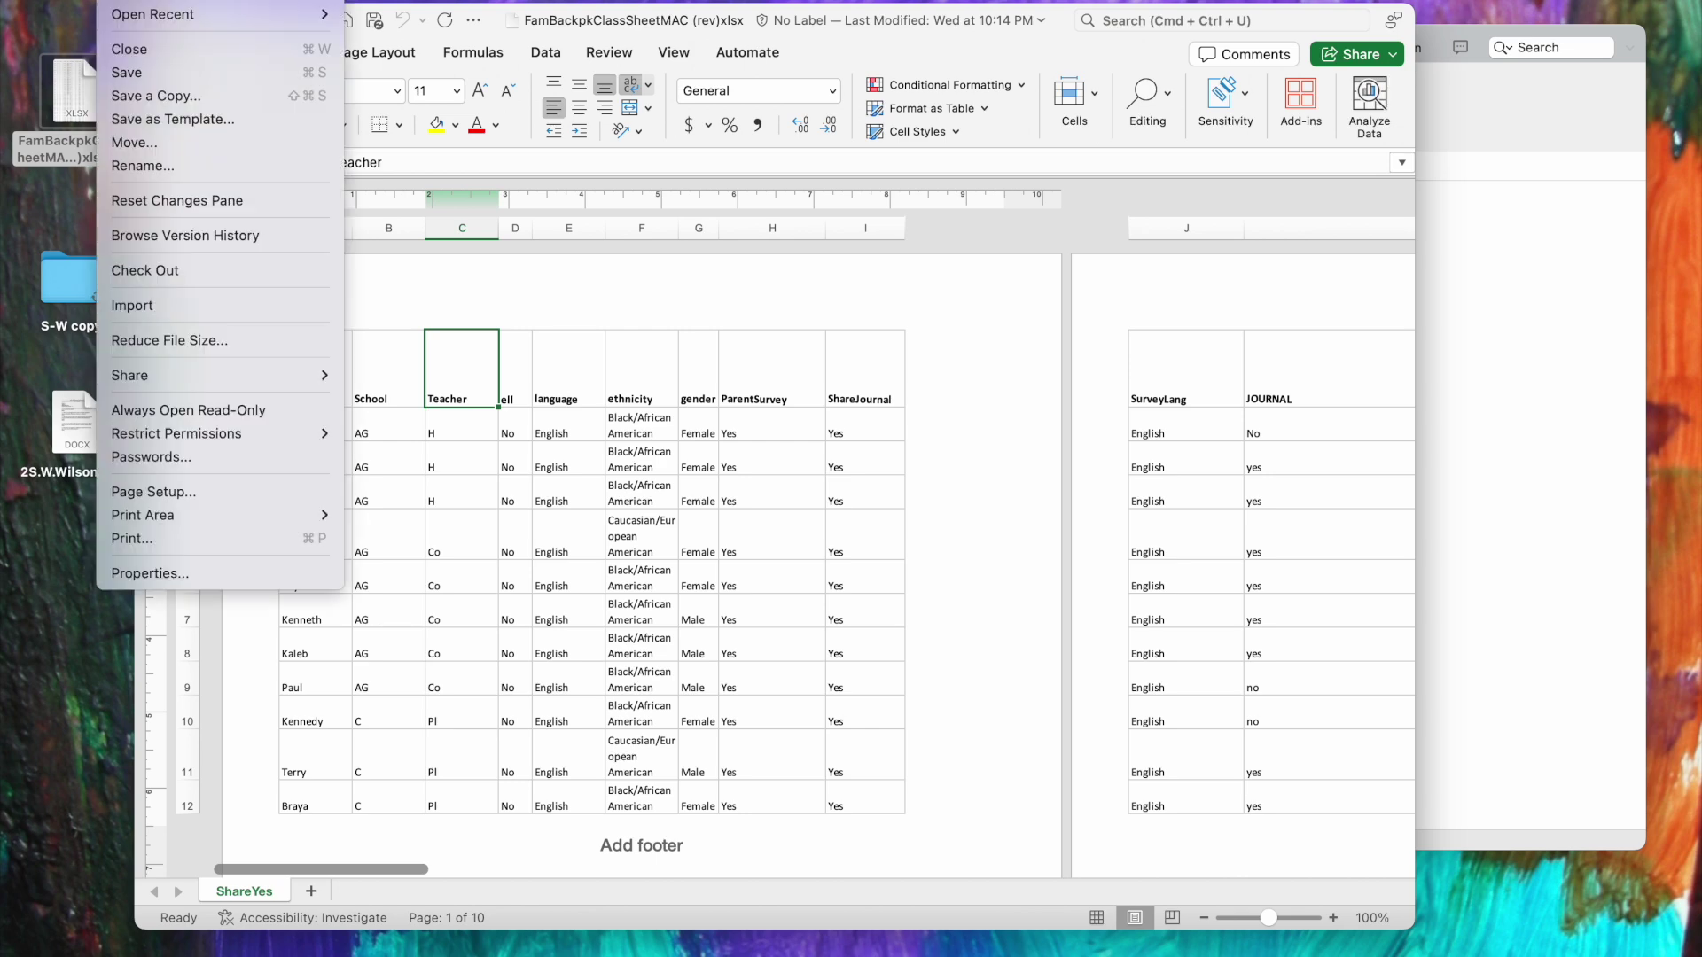
Save a copy of the class sheet to the Desktop as CSV UTF-8 (Comma delimited) (.csv).
{"action": "left_click", "coordinate": [192, 95]}
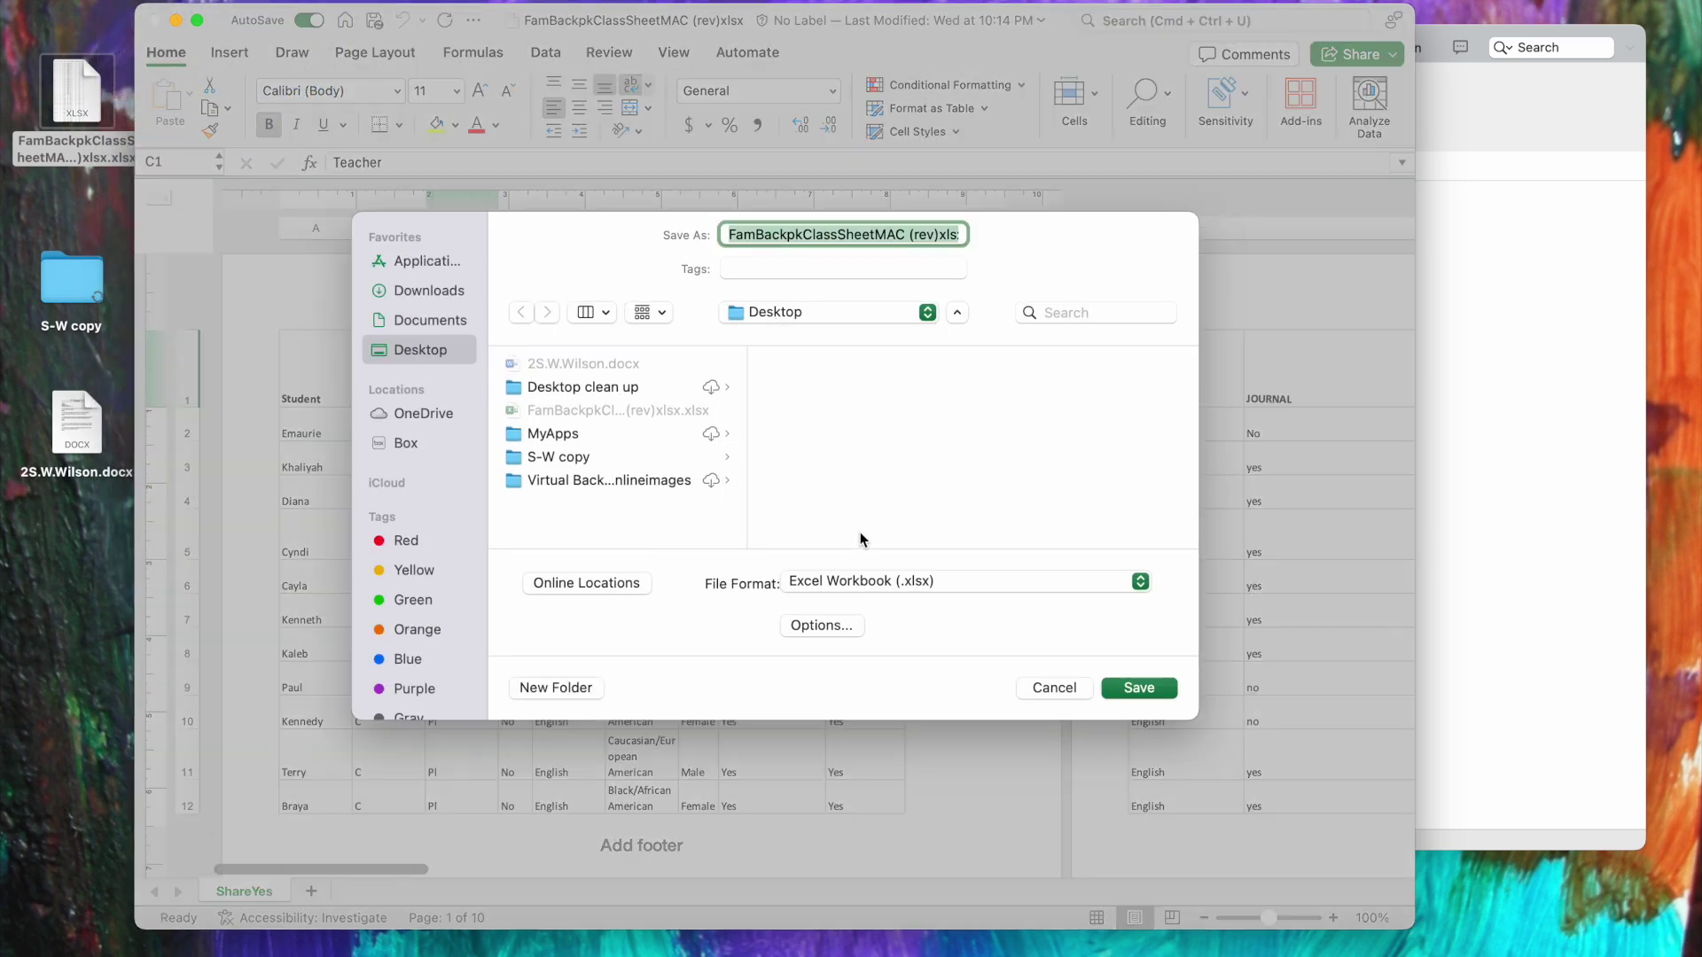
{"action": "left_click", "coordinate": [1141, 581]}
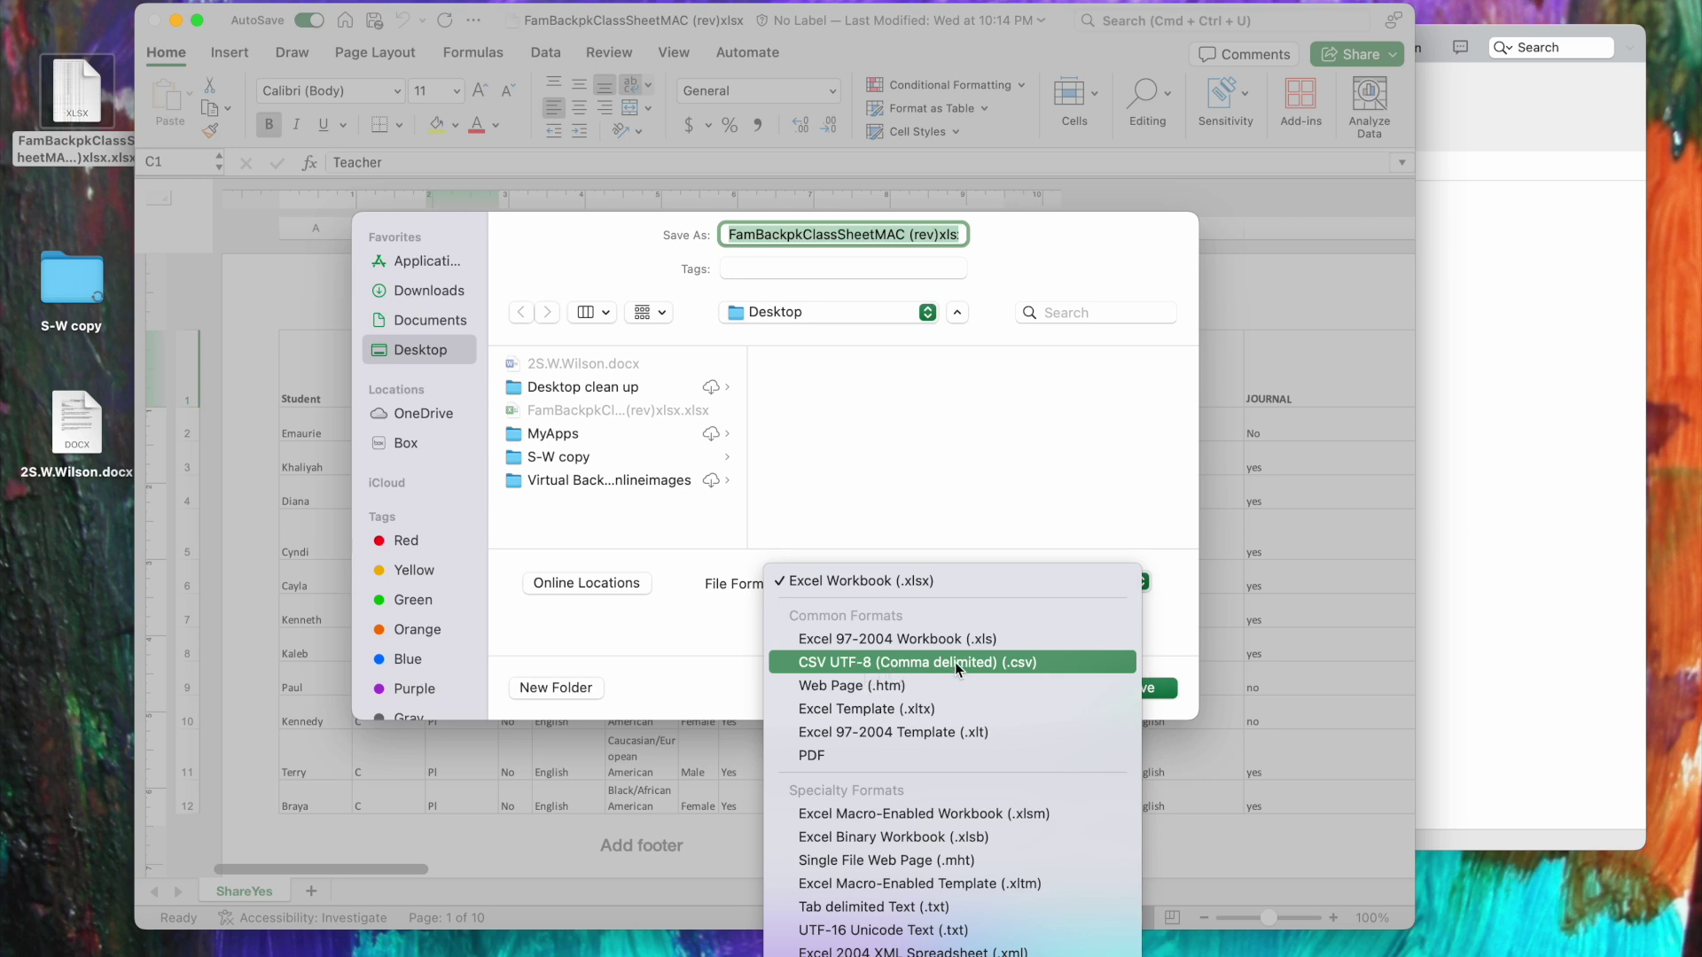
{"action": "left_click", "coordinate": [994, 665]}
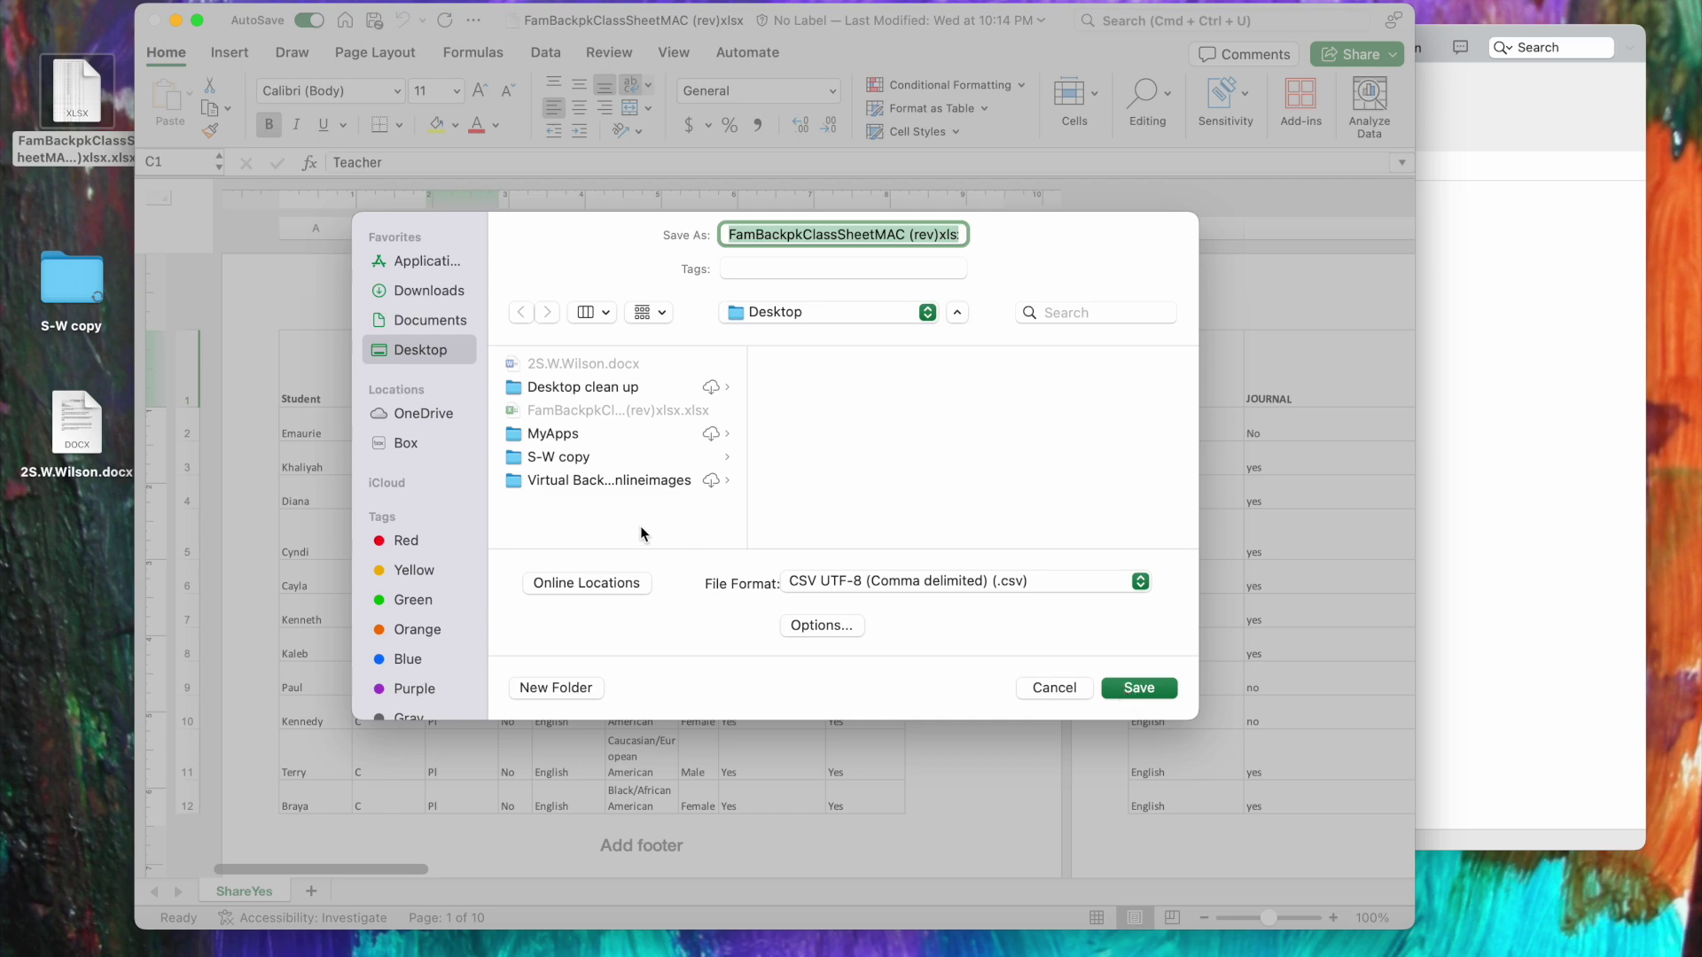
{"action": "left_click", "coordinate": [1138, 689]}
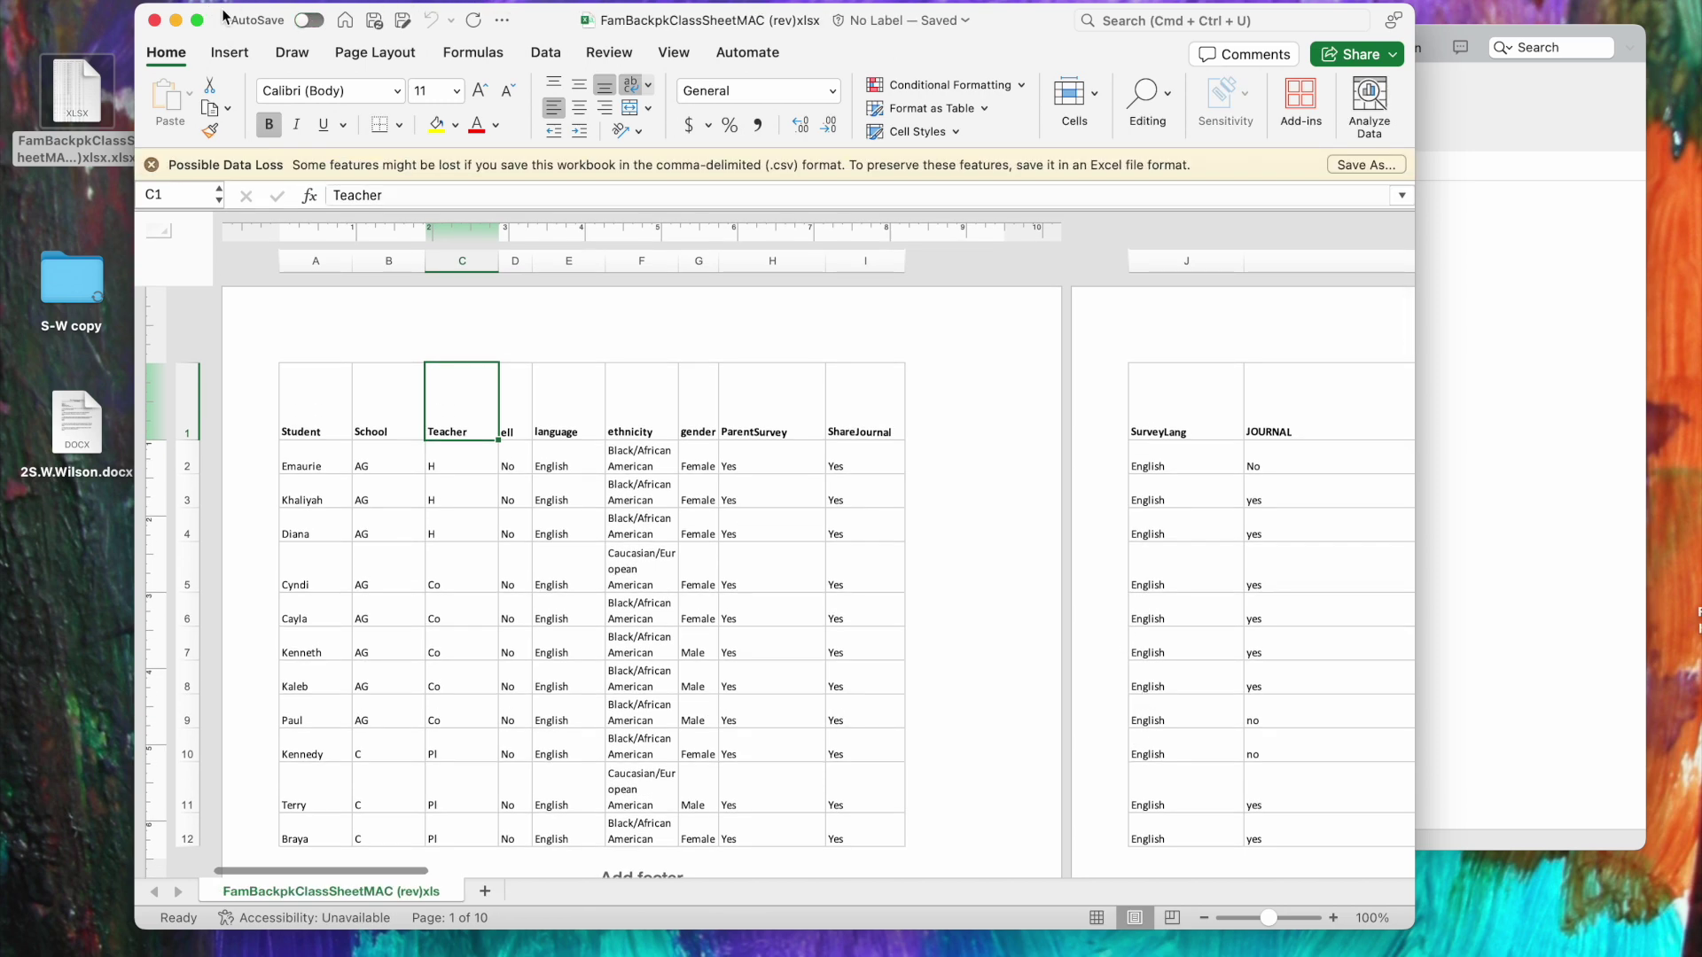
Close the Excel workbook and bring the NVivo project window back into focus.
{"action": "left_click", "coordinate": [155, 19]}
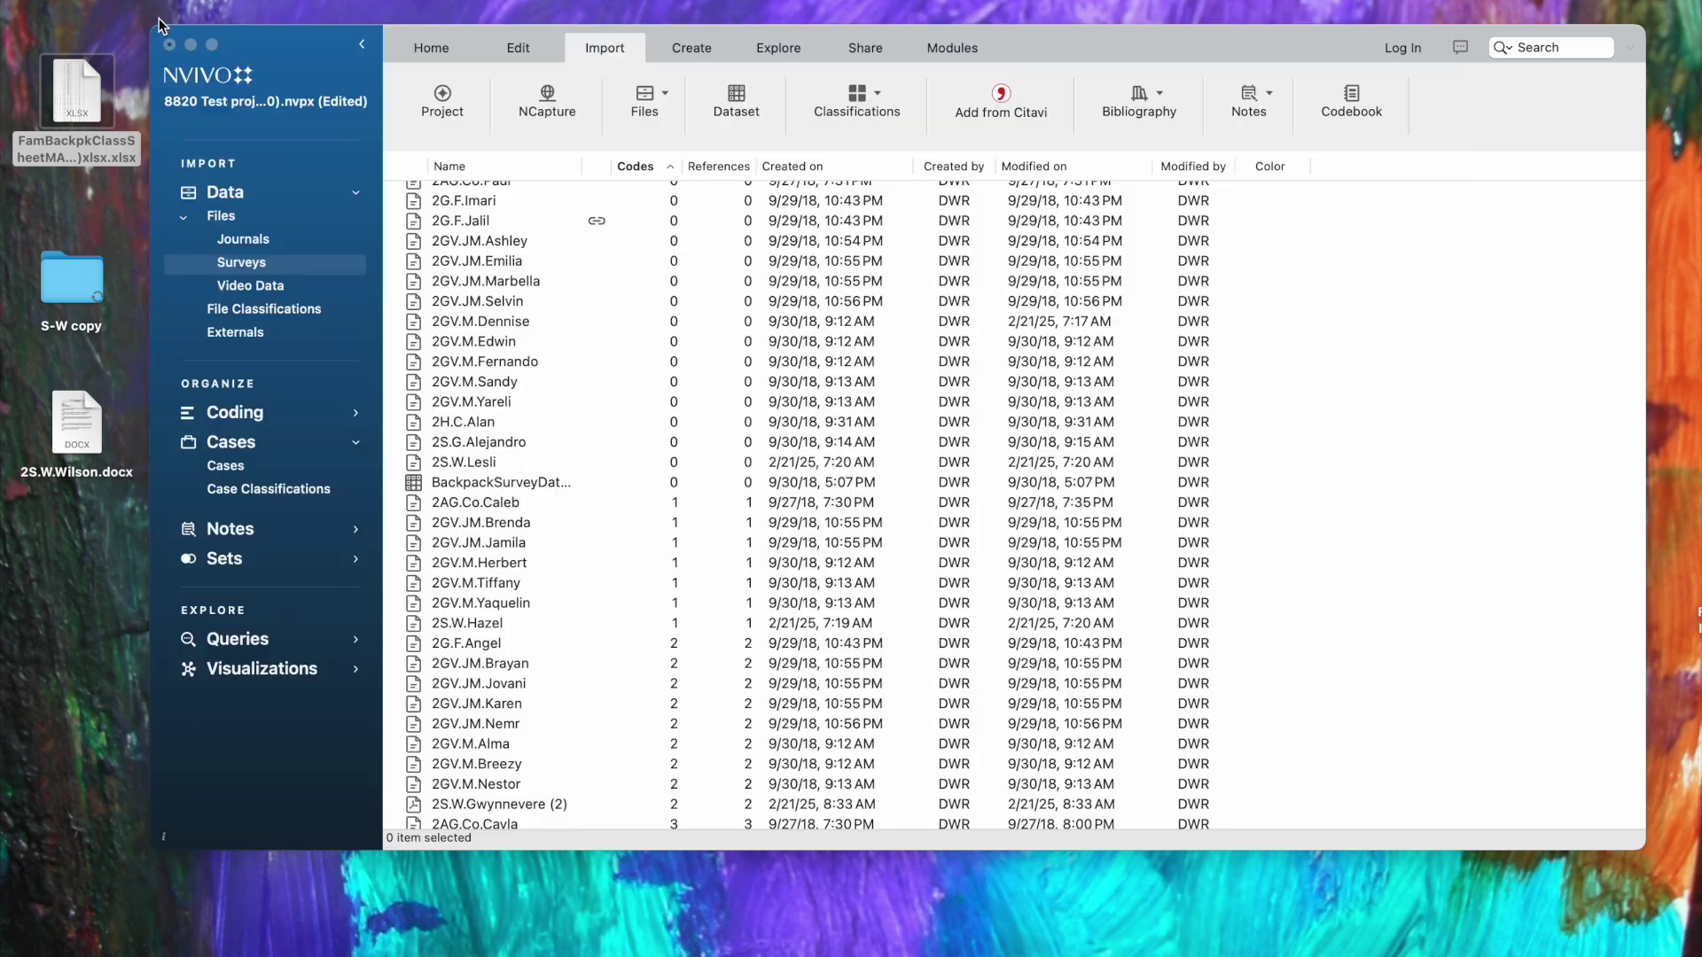
{"action": "left_click", "coordinate": [336, 51]}
{"action": "left_click_drag", "start_coordinate": [336, 55], "coordinate": [299, 23]}
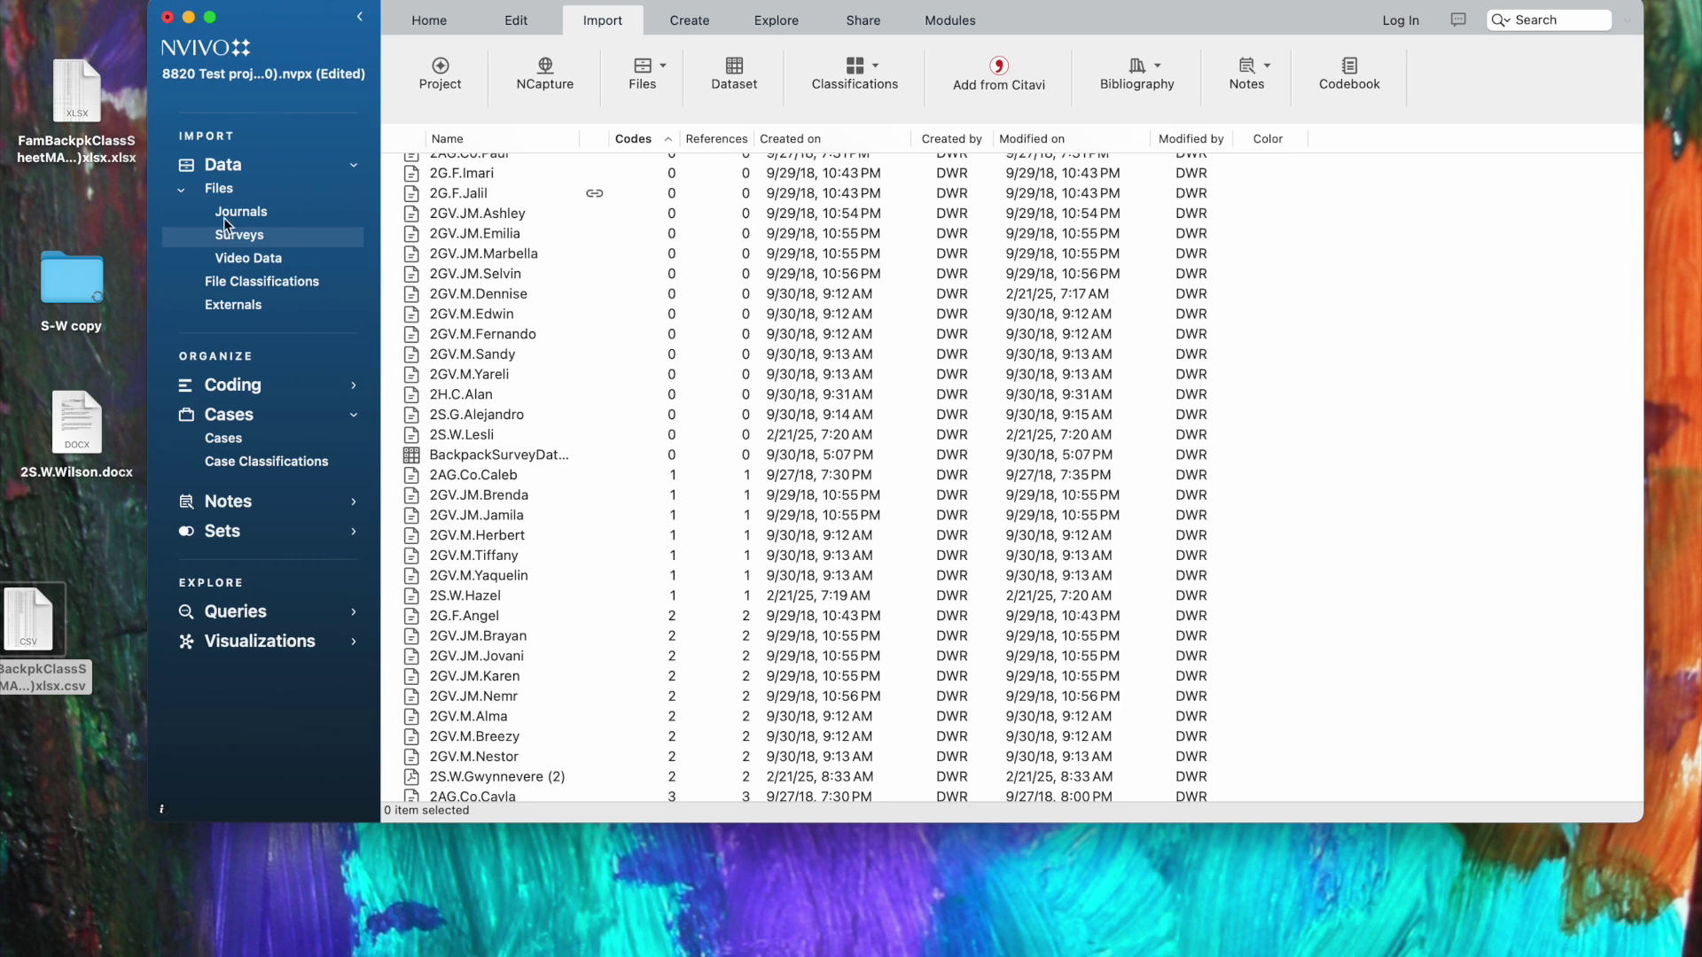
{"action": "left_click_drag", "start_coordinate": [60, 595], "coordinate": [97, 574]}
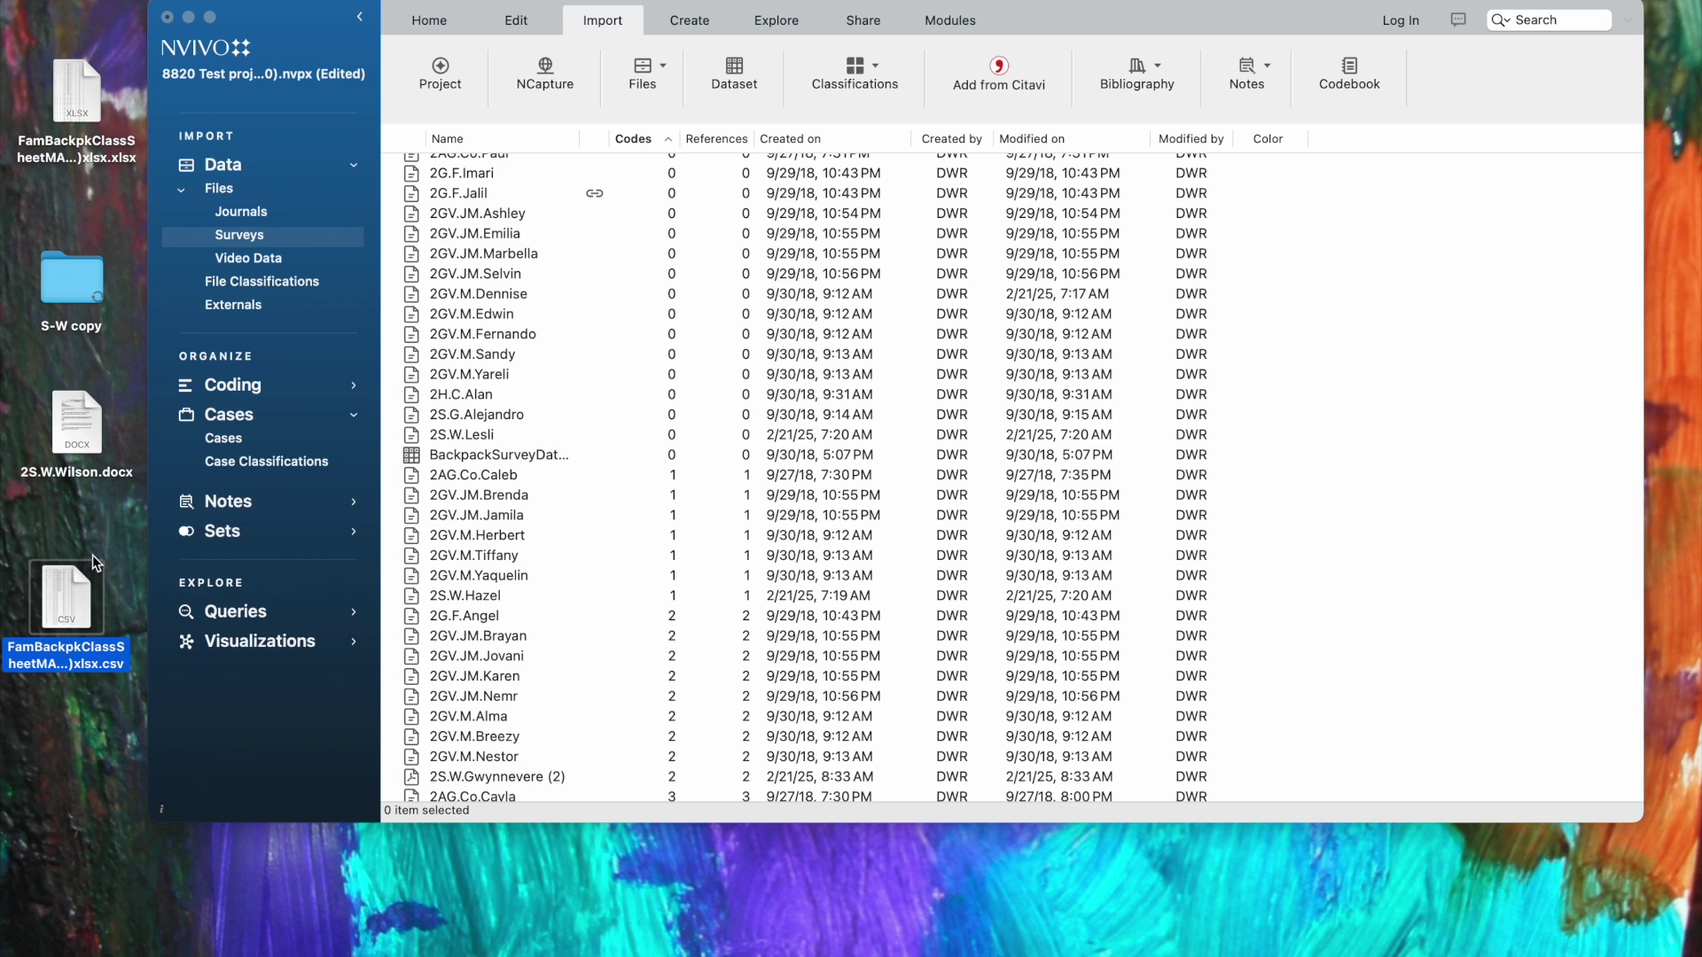
{"action": "left_click", "coordinate": [600, 23]}
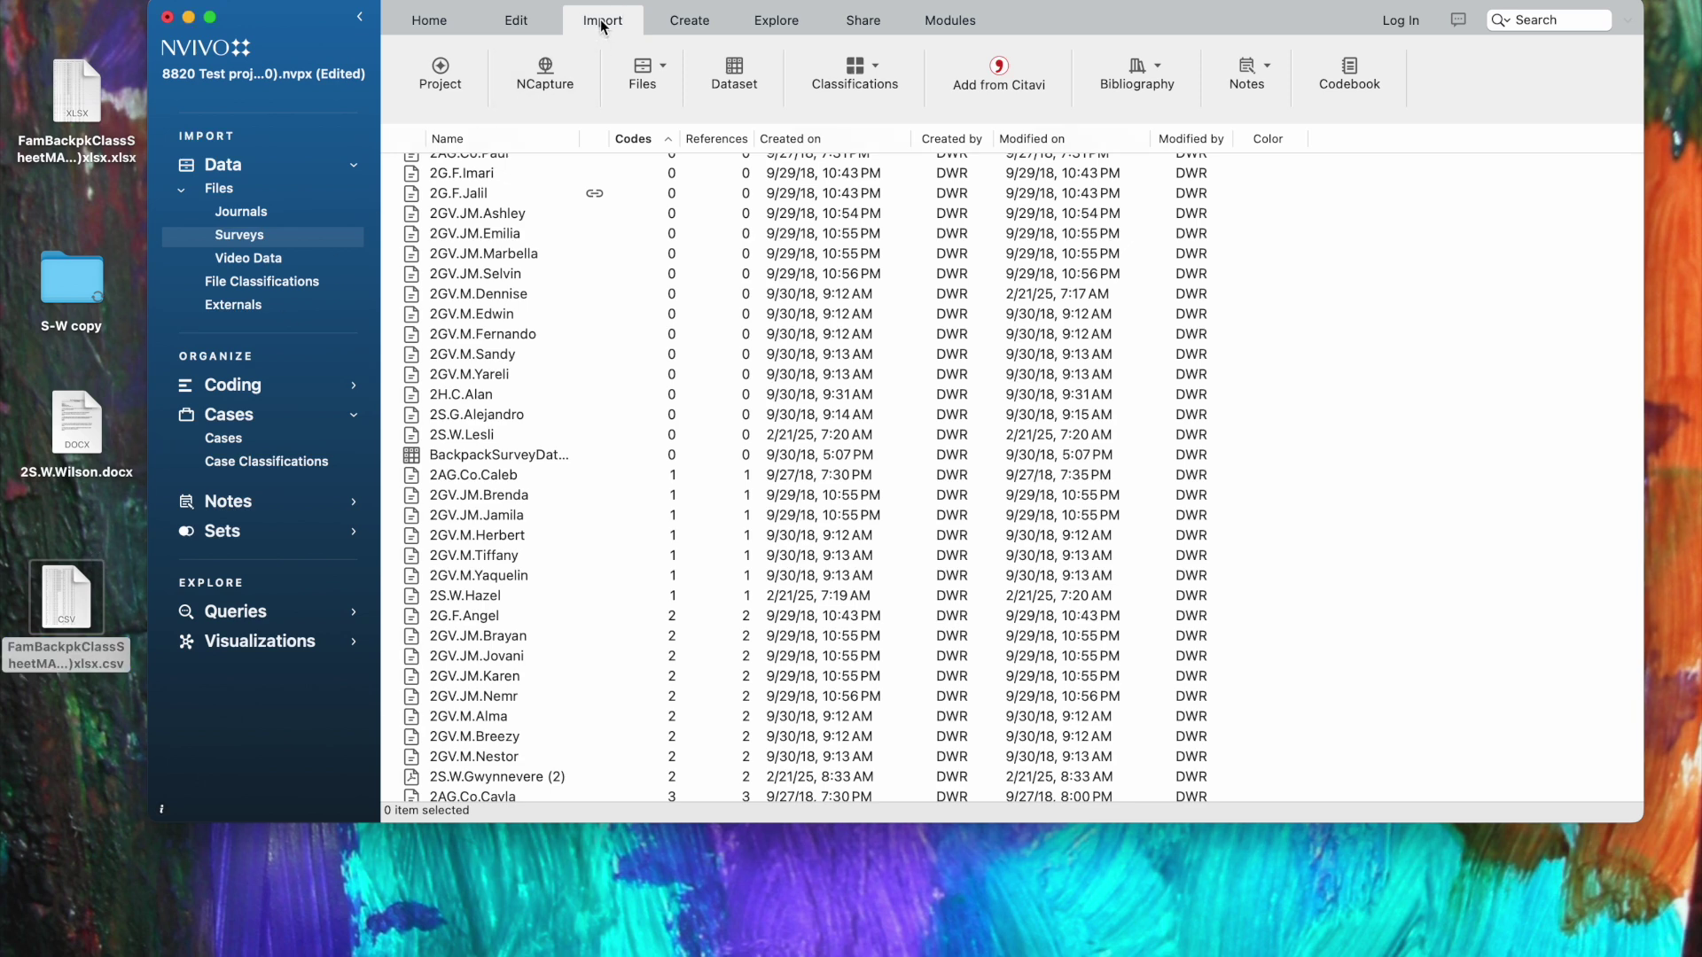
Import a Classification Sheet from the new FamBackpkClassSheet CSV file.
{"action": "left_click", "coordinate": [874, 67]}
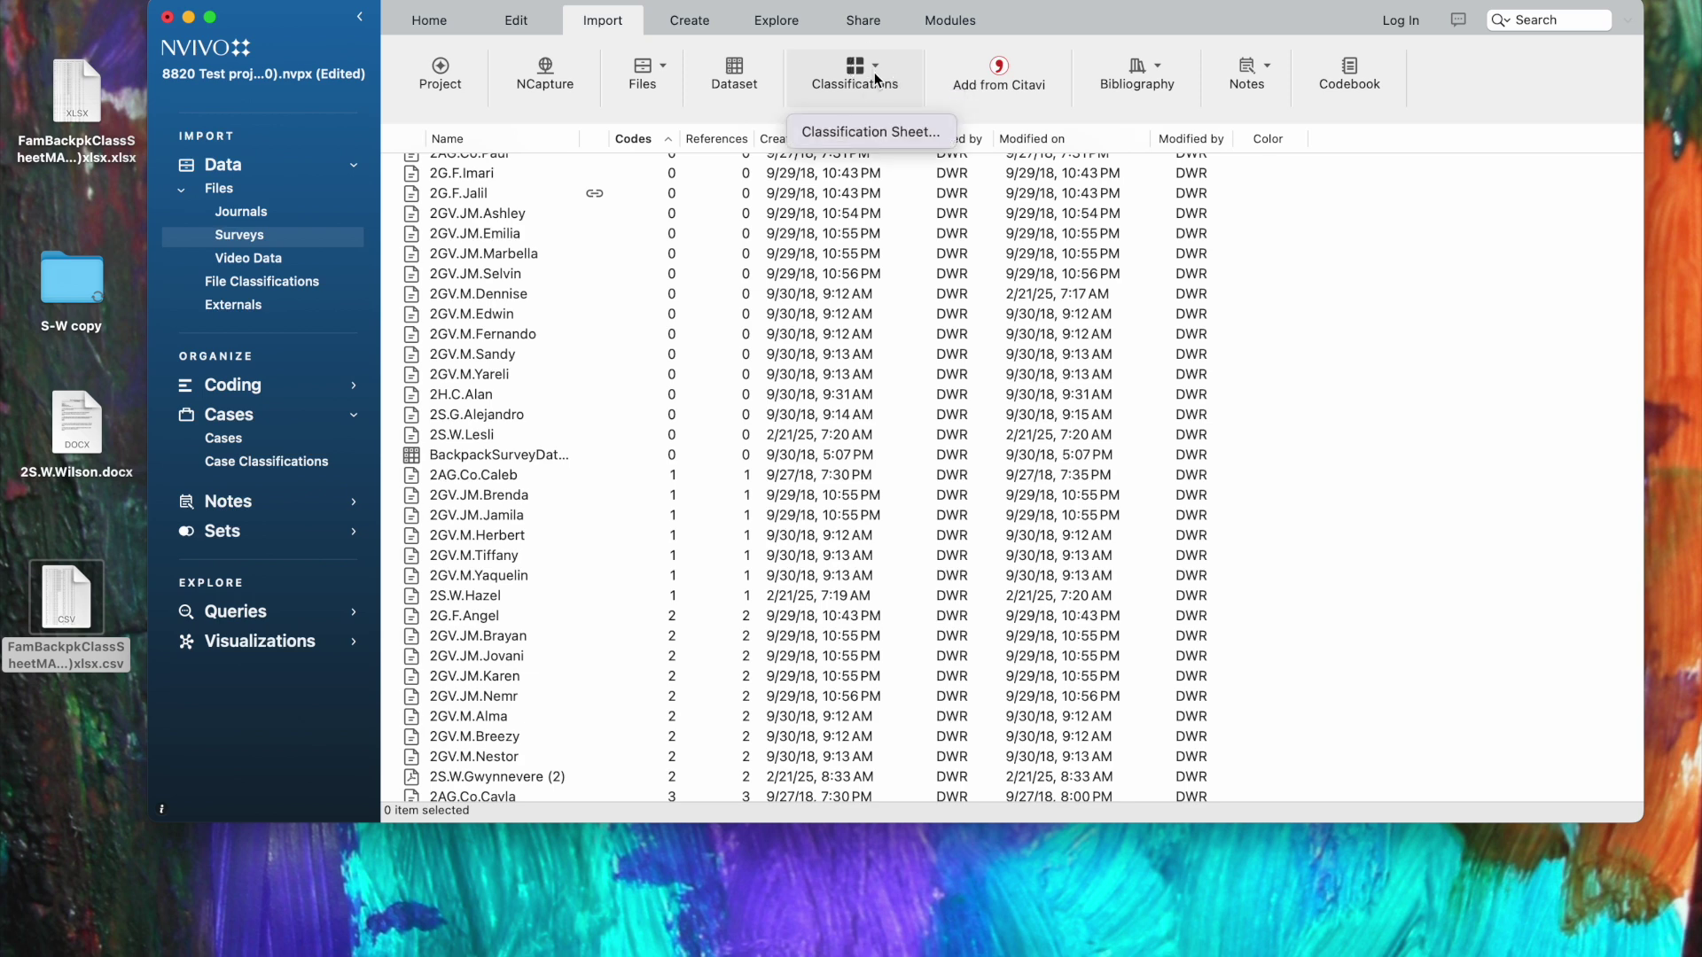
{"action": "left_click", "coordinate": [840, 138]}
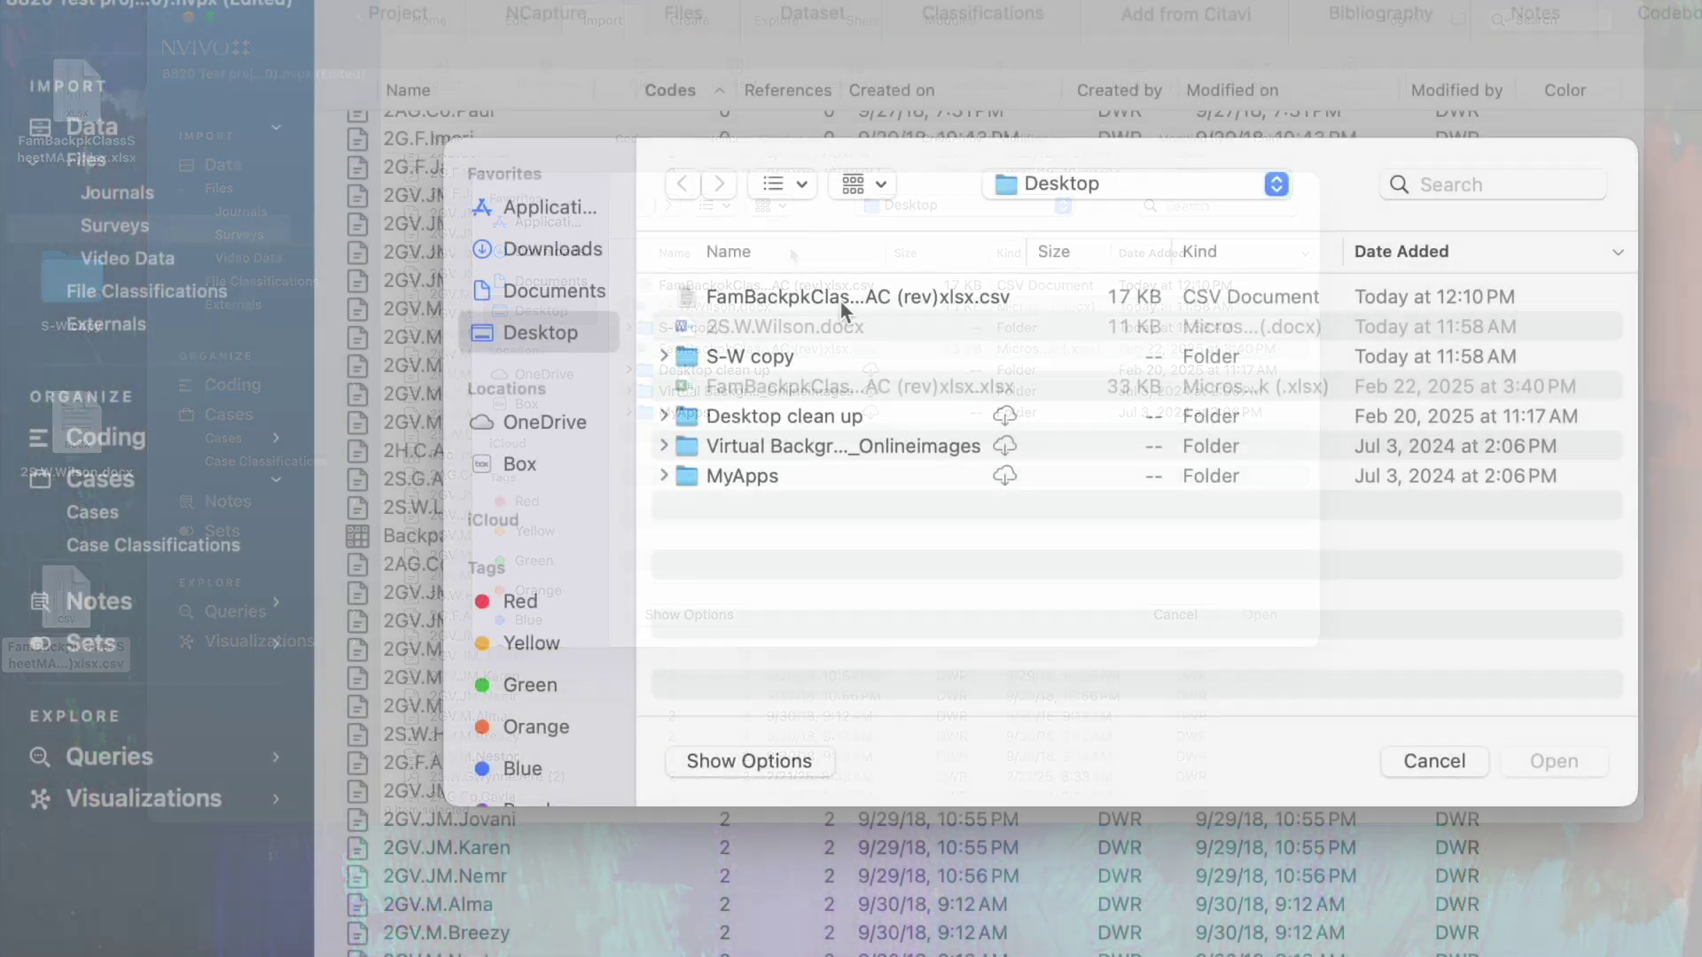
{"action": "left_click", "coordinate": [814, 296]}
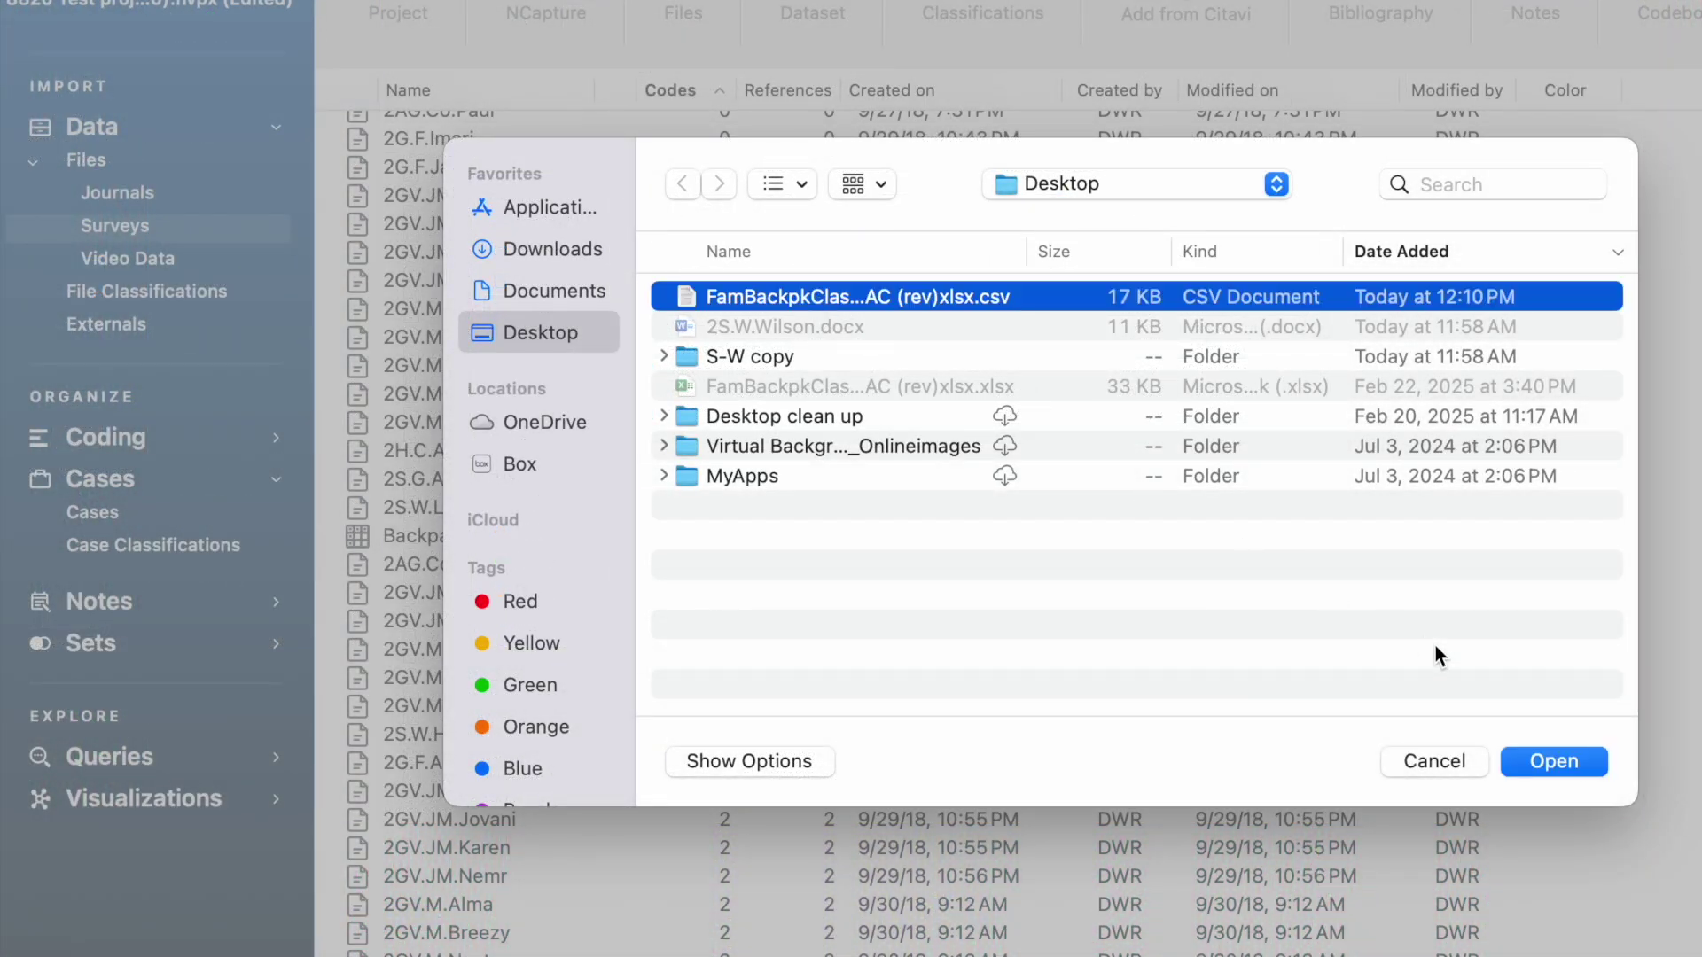
{"action": "left_click", "coordinate": [1538, 767]}
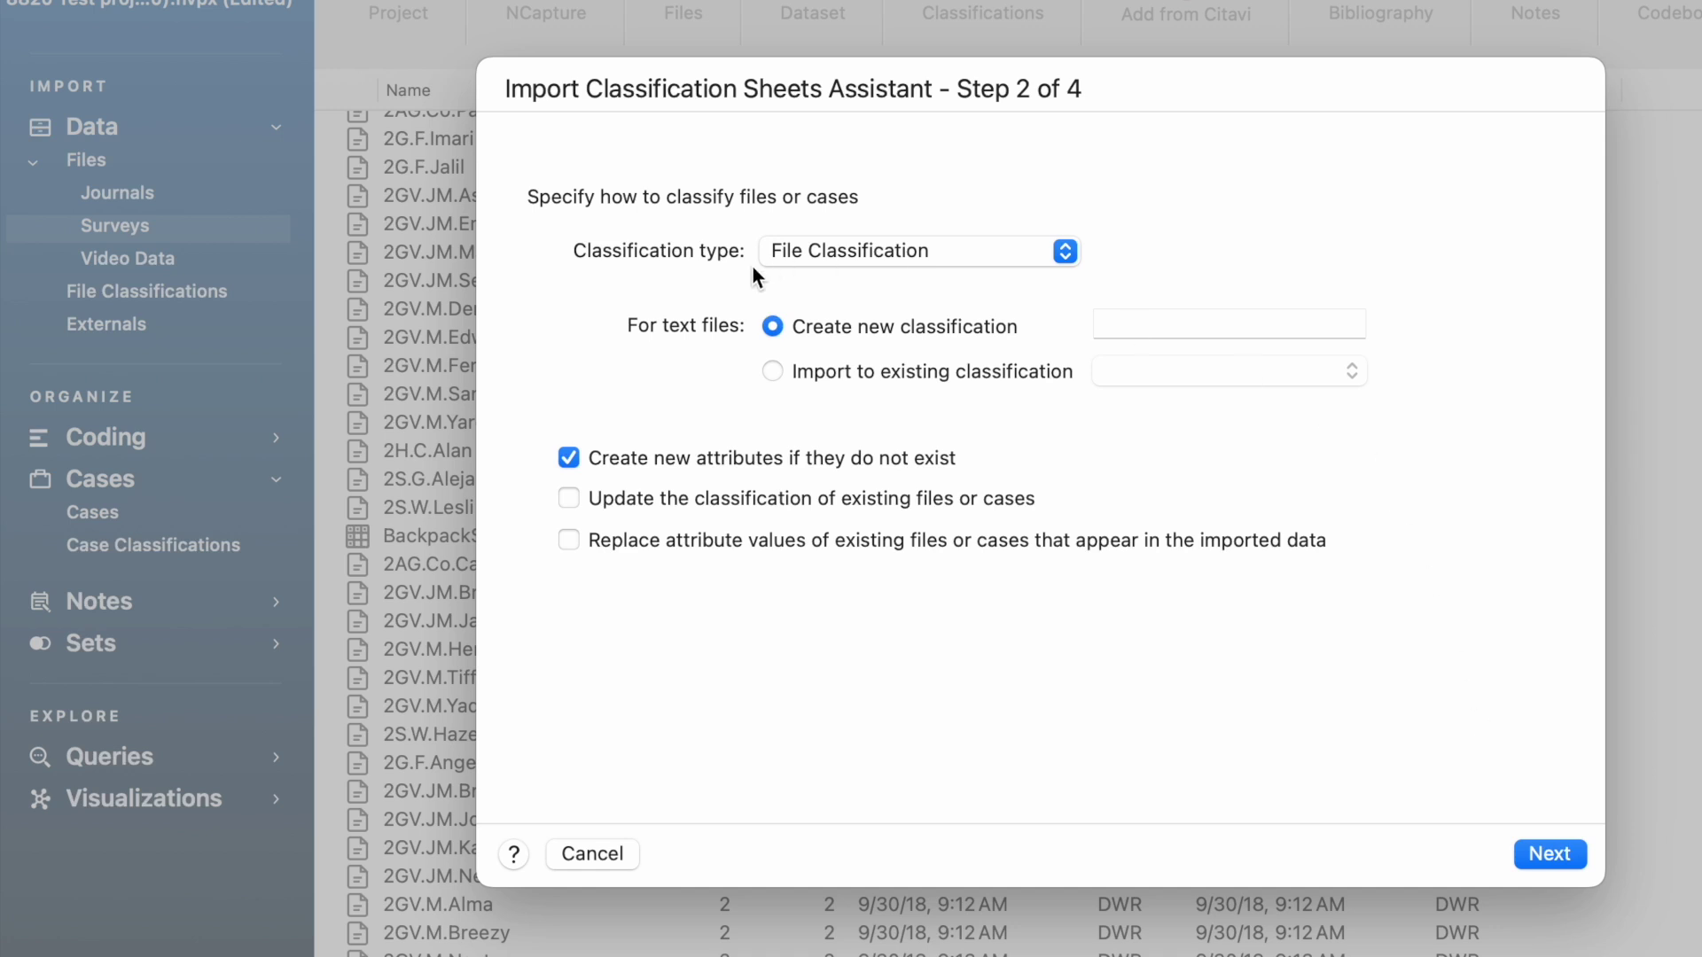
Import the CSV as a Case Classification named Student, keeping the default import settings.
{"action": "left_click", "coordinate": [1065, 252]}
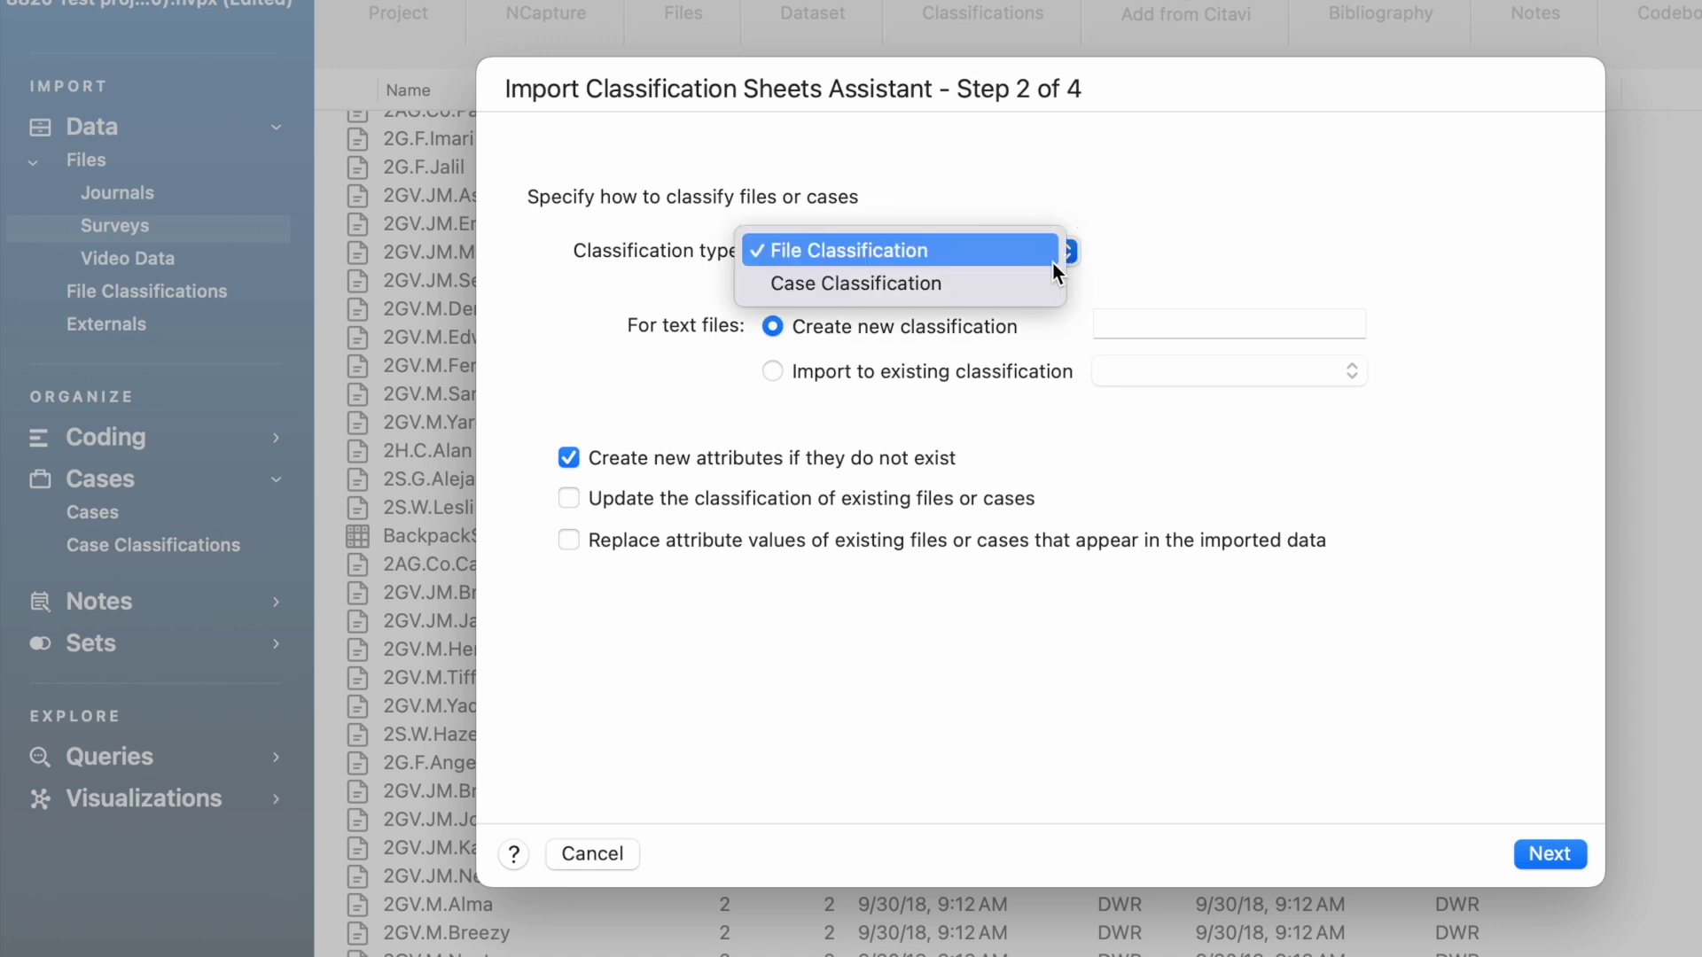
{"action": "left_click", "coordinate": [938, 289]}
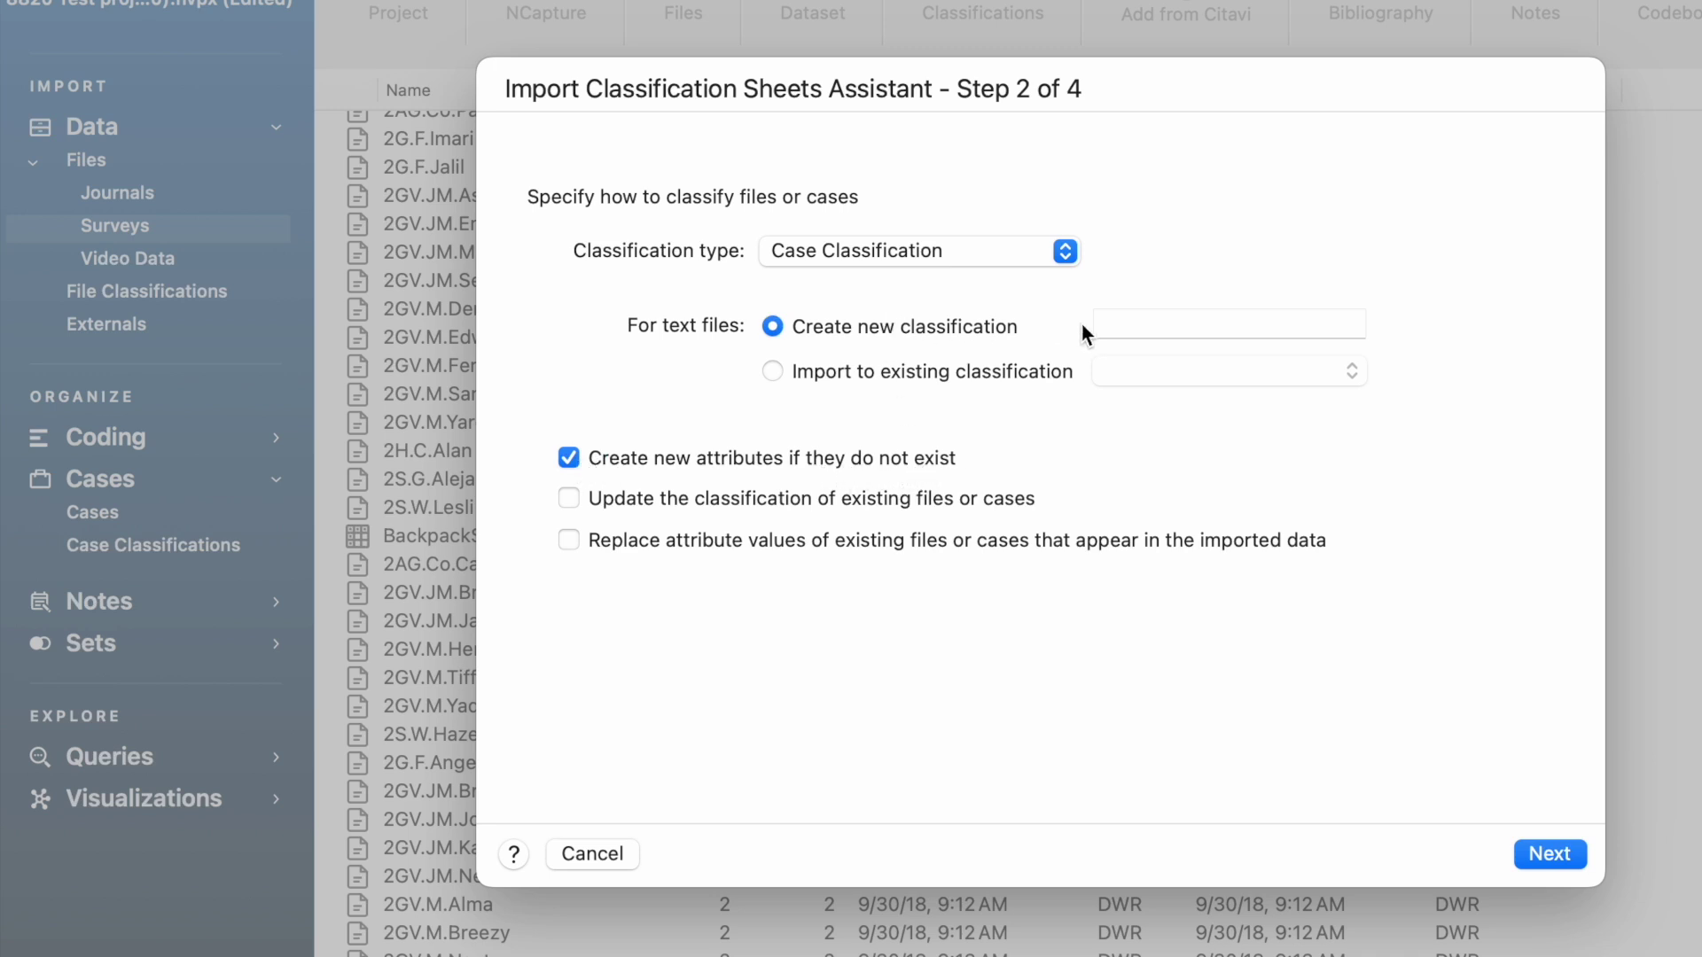
{"action": "left_click", "coordinate": [1114, 325]}
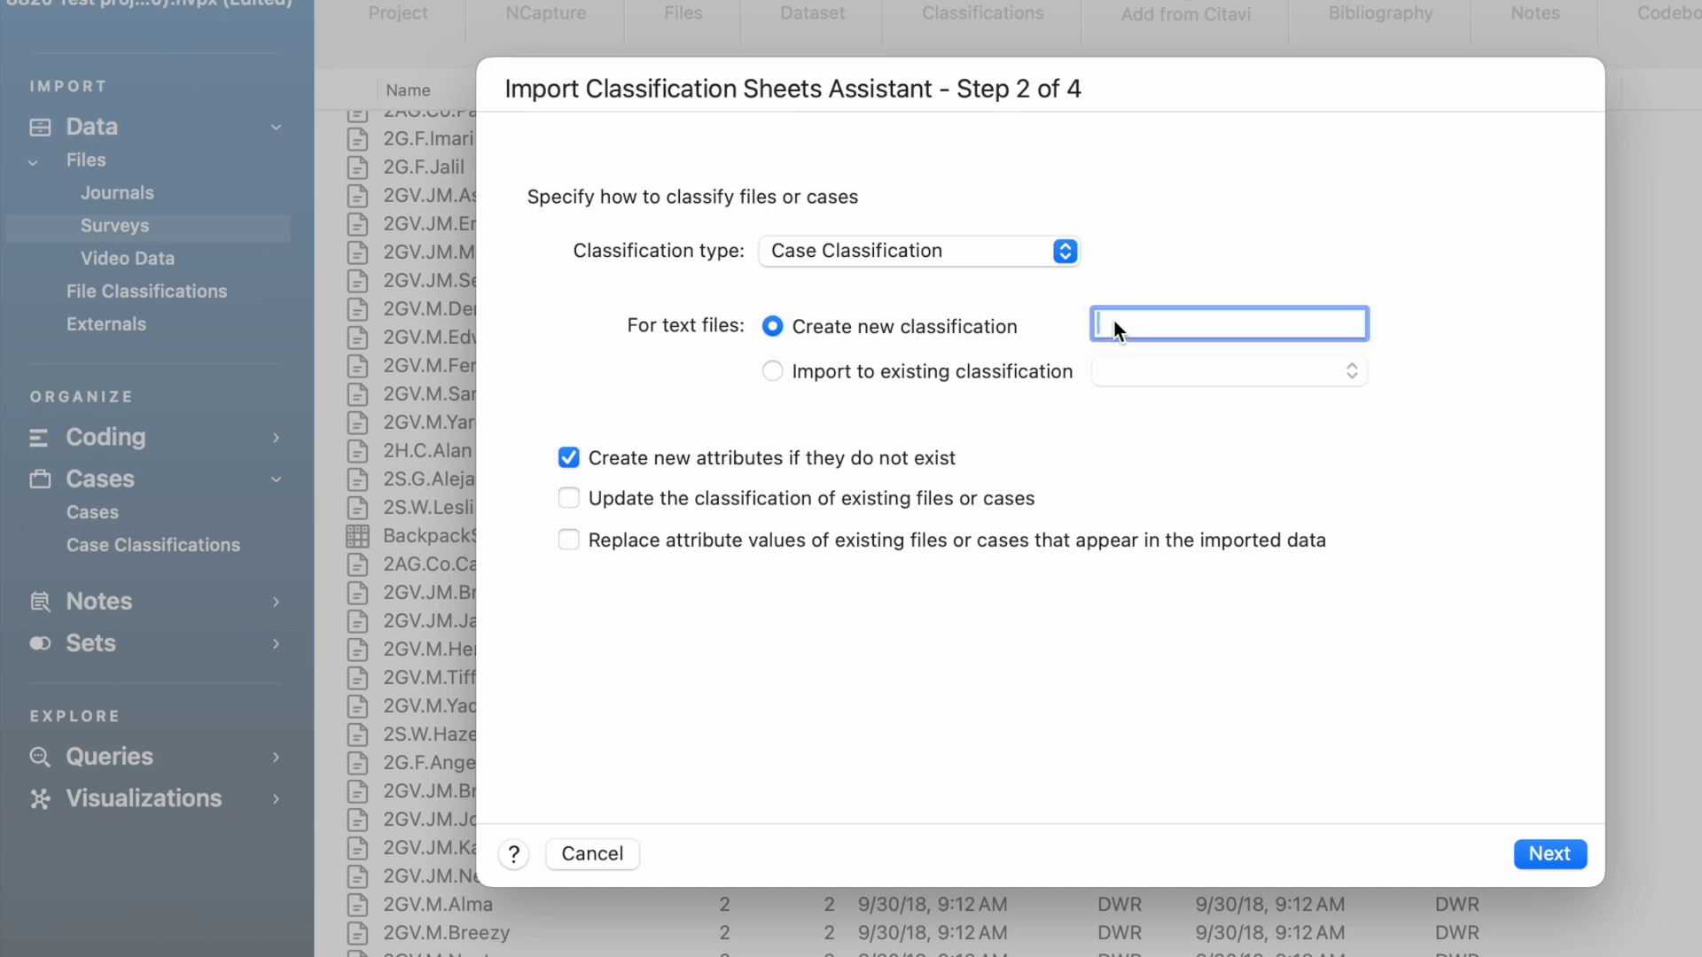
{"action": "type", "text": "STudent"}
{"action": "key", "text": "BackSpace"}
{"action": "key", "text": "BackSpace"}
{"action": "key", "text": "BackSpace"}
{"action": "key", "text": "BackSpace"}
{"action": "key", "text": "BackSpace"}
{"action": "key", "text": "BackSpace"}
{"action": "type", "text": "tudent"}
{"action": "left_click", "coordinate": [1545, 854]}
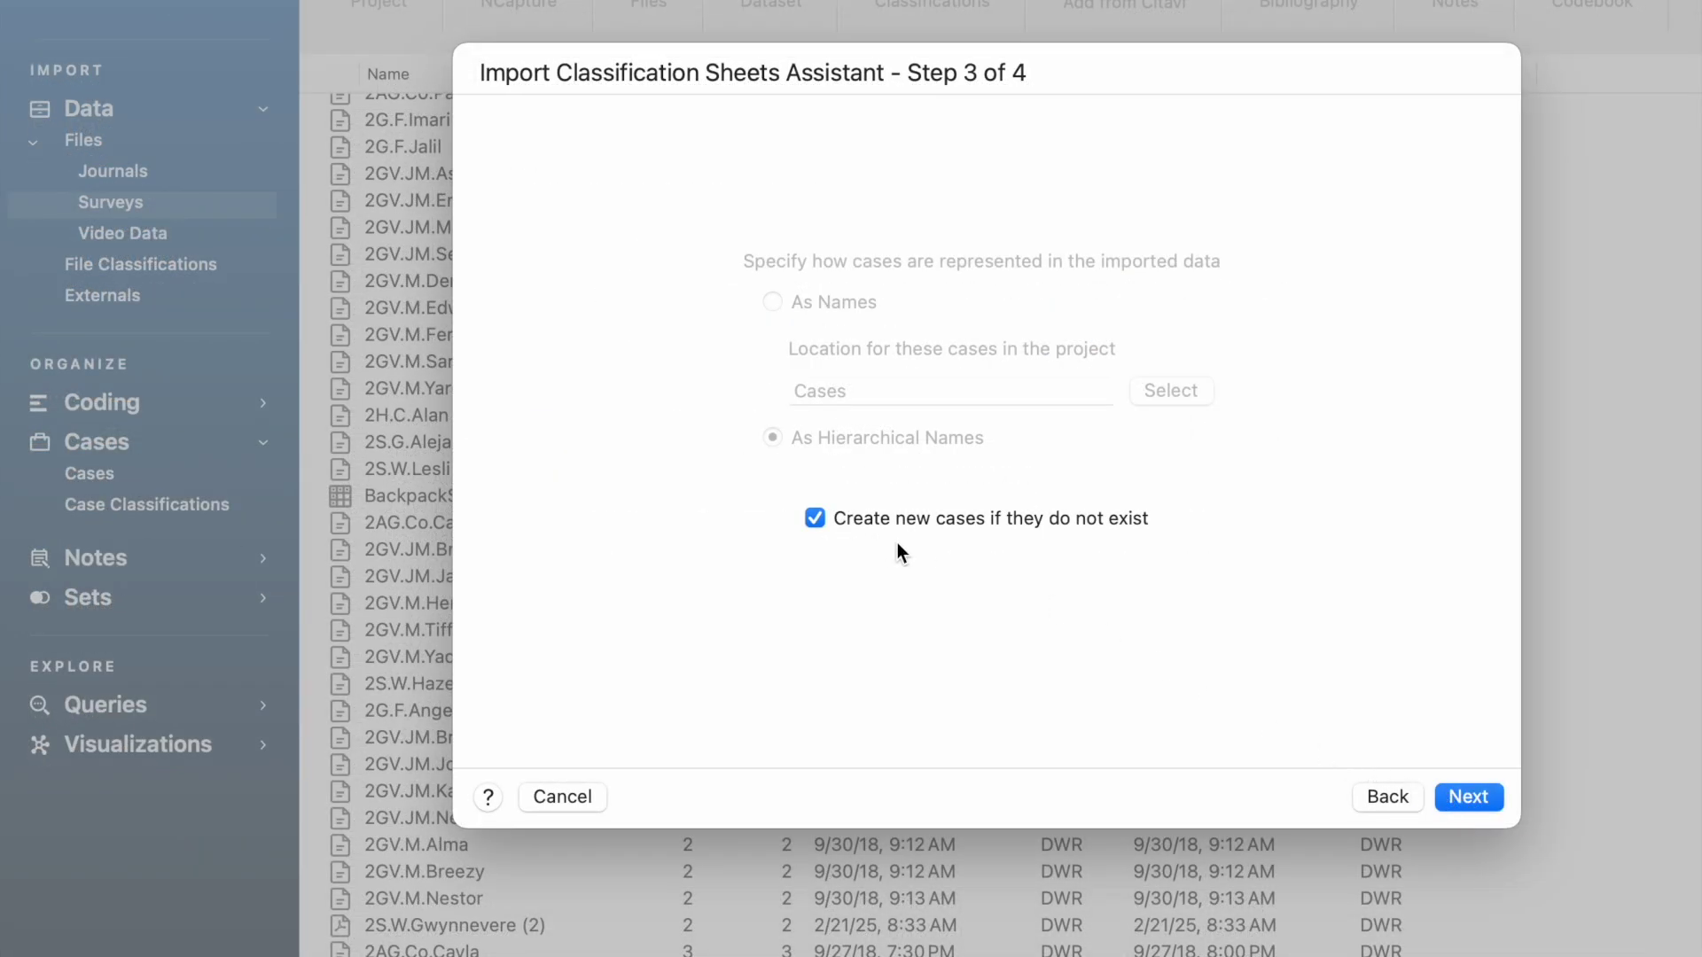
{"action": "left_click", "coordinate": [1464, 796]}
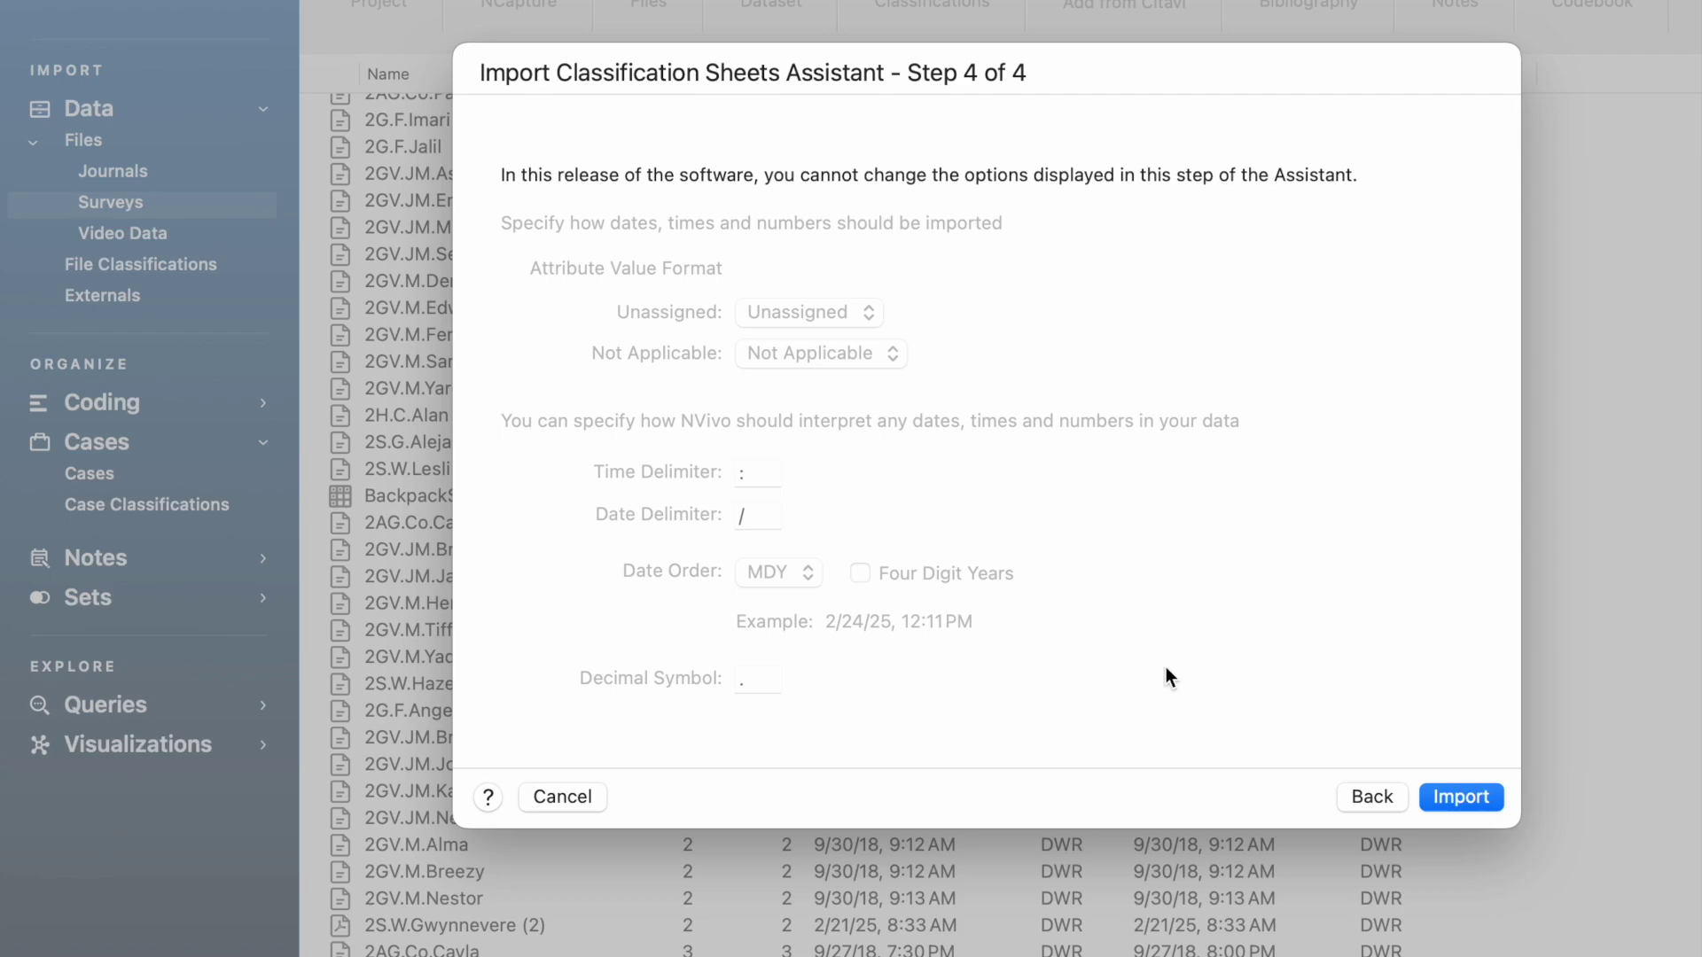
{"action": "left_click", "coordinate": [1450, 794]}
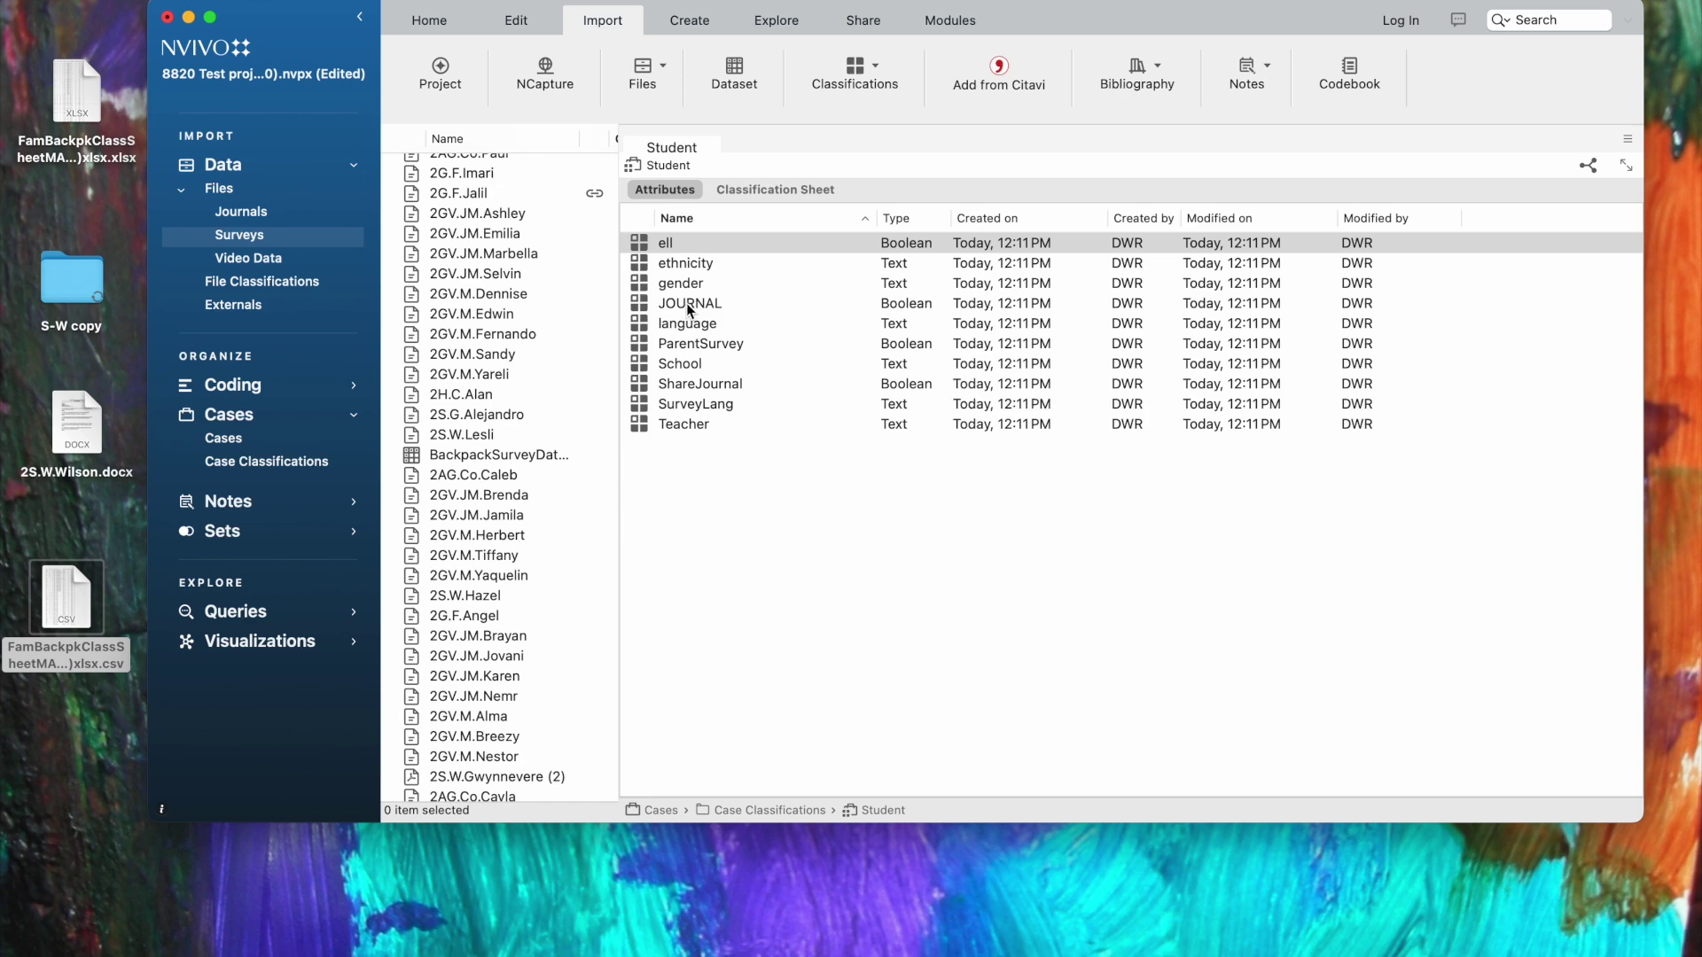
View the Student Classification Sheet grid of School, Teacher, gender and language values per case.
{"action": "left_click", "coordinate": [748, 190]}
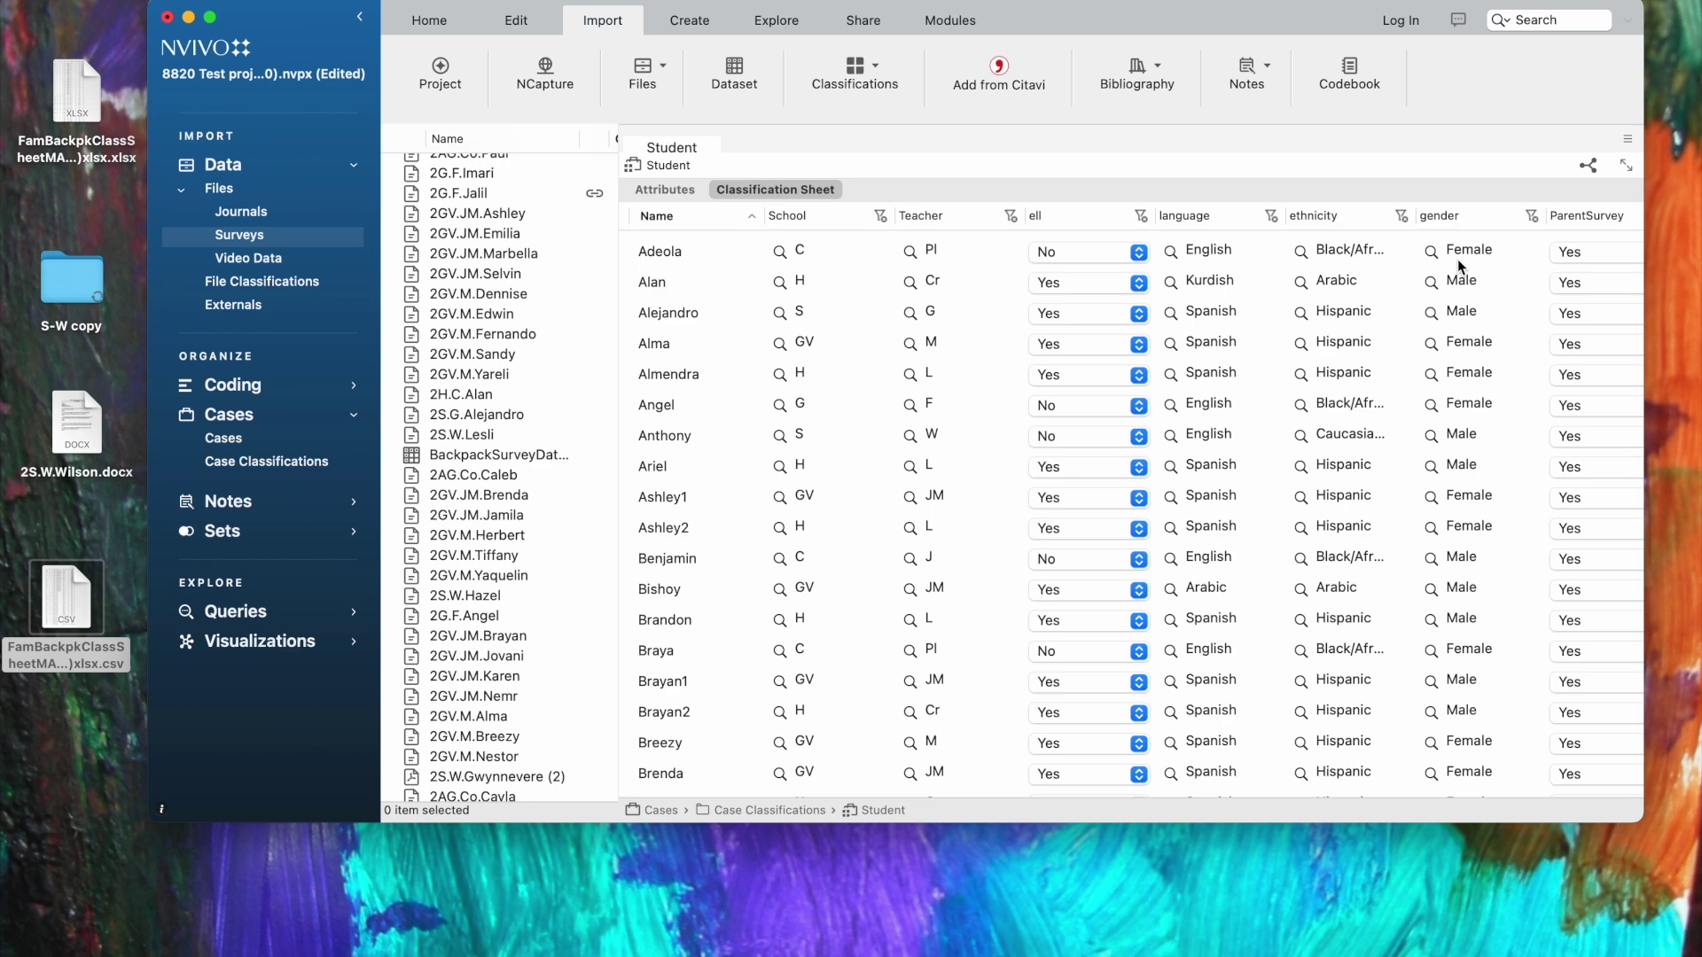
{"action": "scroll", "coordinate": [1457, 259], "scroll_direction": "down", "scroll_amount": 3}
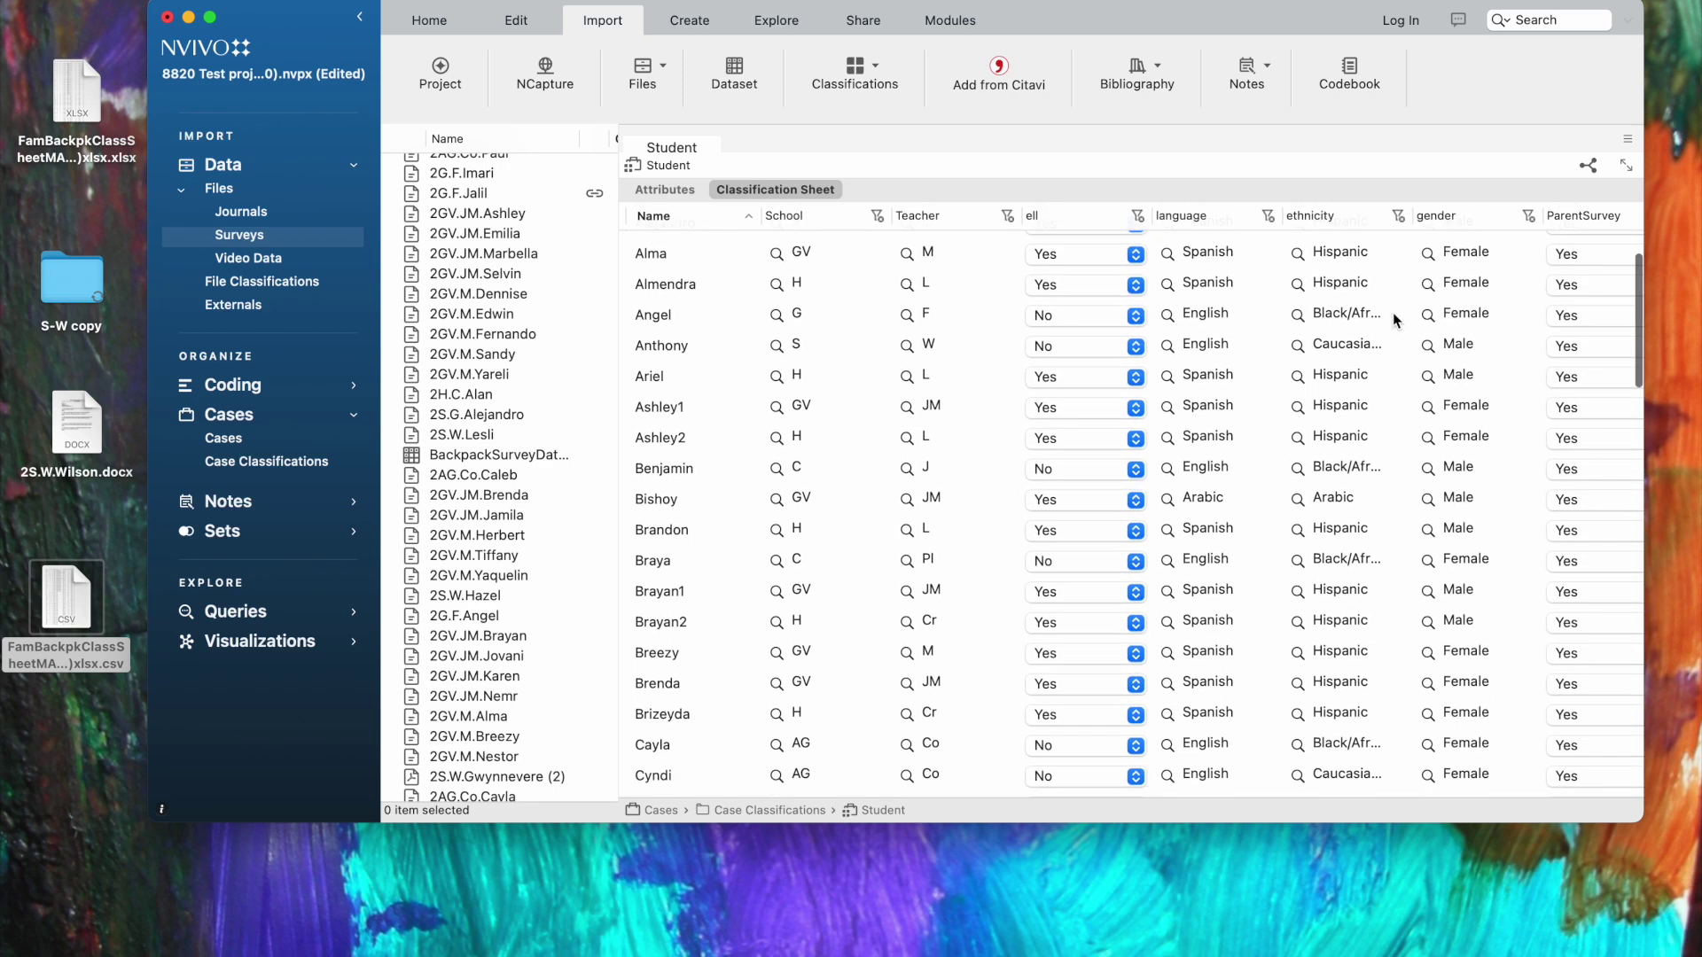
{"action": "scroll", "coordinate": [487, 452], "scroll_direction": "up", "scroll_amount": 1}
{"action": "scroll", "coordinate": [485, 450], "scroll_direction": "down", "scroll_amount": 1}
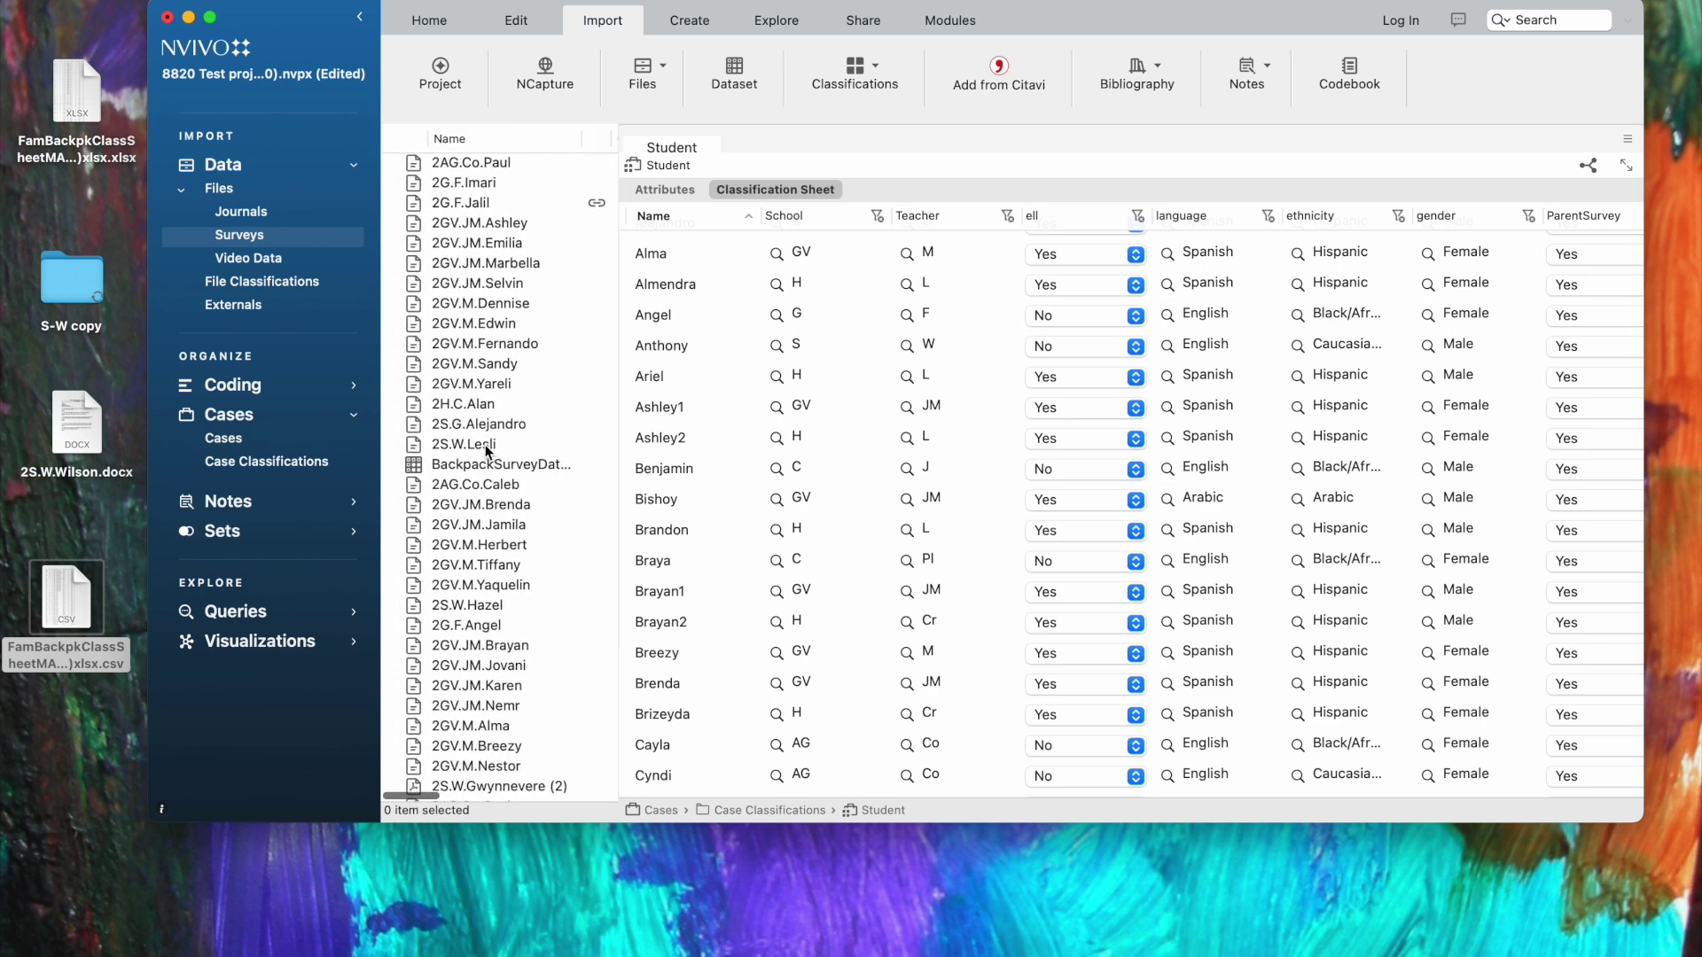
{"action": "scroll", "coordinate": [486, 450], "scroll_direction": "down", "scroll_amount": 1}
{"action": "scroll", "coordinate": [485, 452], "scroll_direction": "down", "scroll_amount": 5}
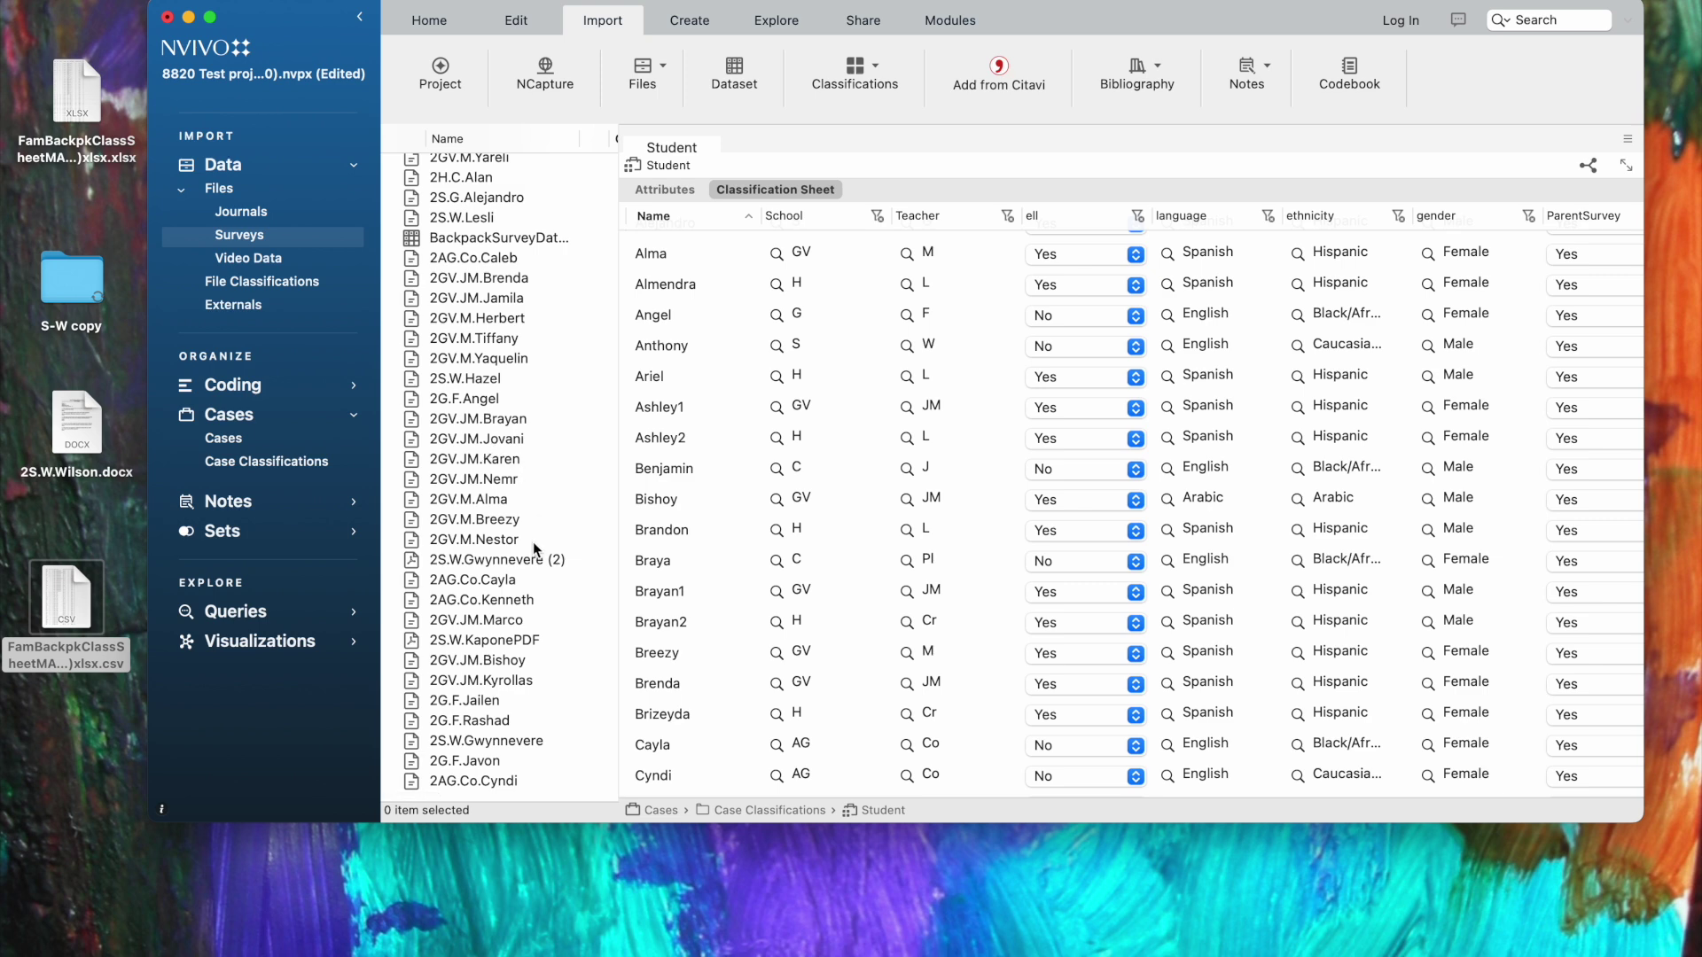
{"action": "double_click", "coordinate": [479, 405]}
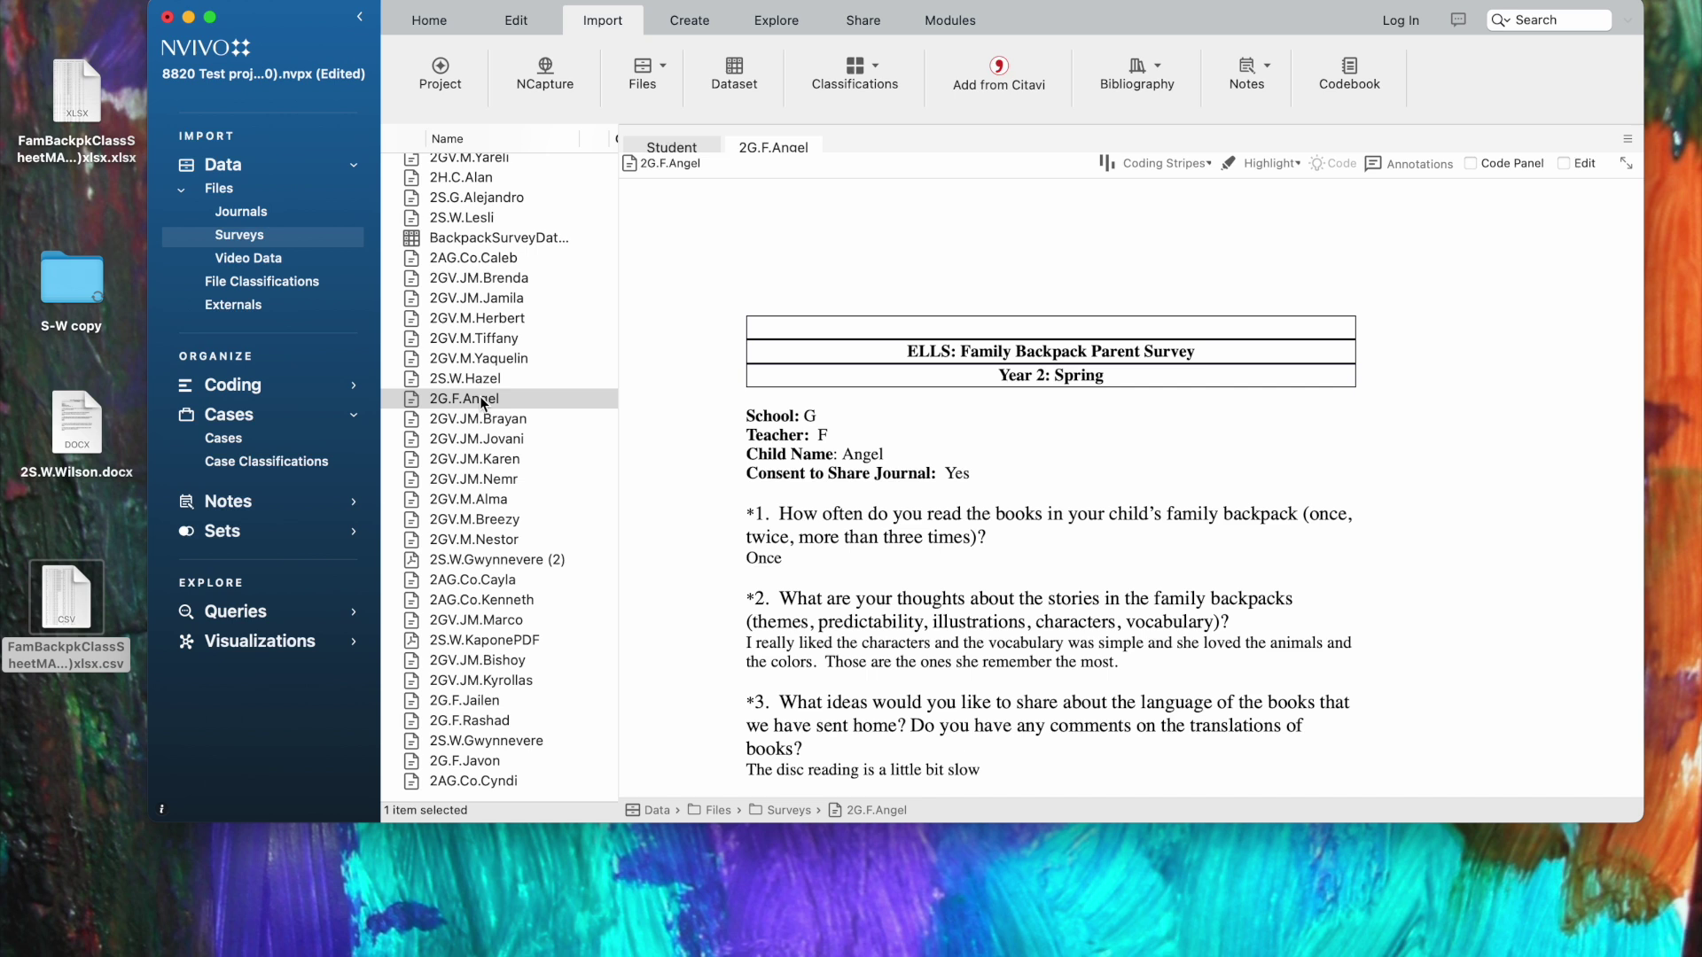
{"action": "scroll", "coordinate": [480, 403], "scroll_direction": "right", "scroll_amount": 1}
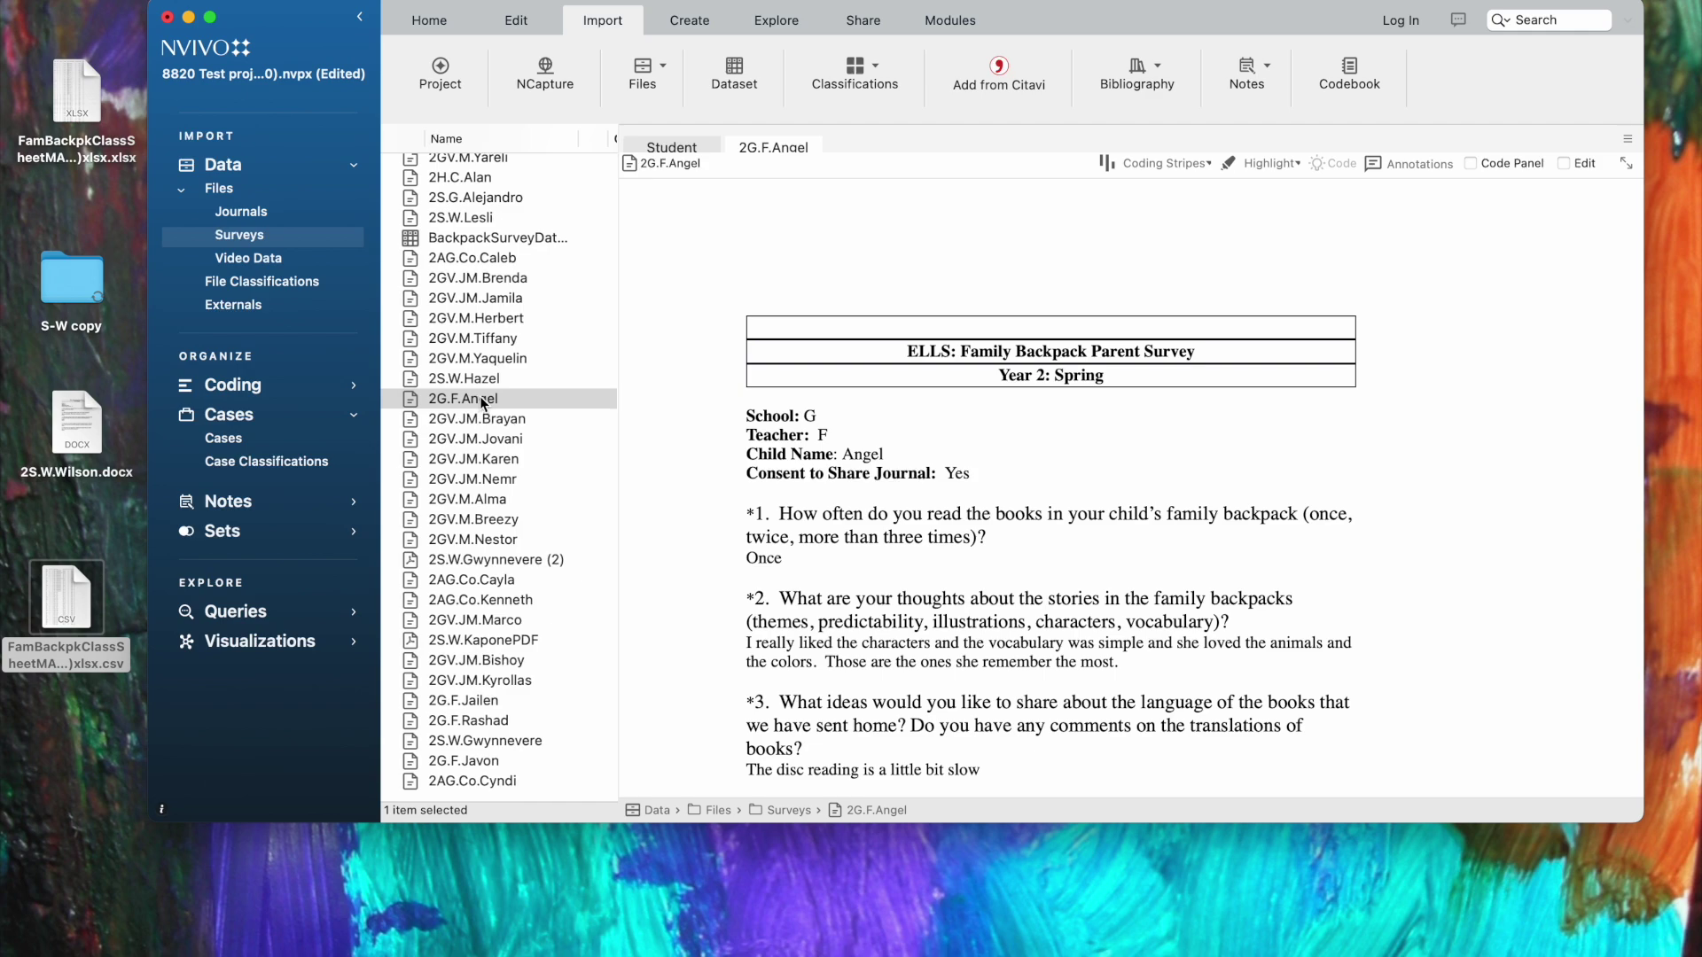
{"action": "scroll", "coordinate": [480, 396], "scroll_direction": "left", "scroll_amount": 1}
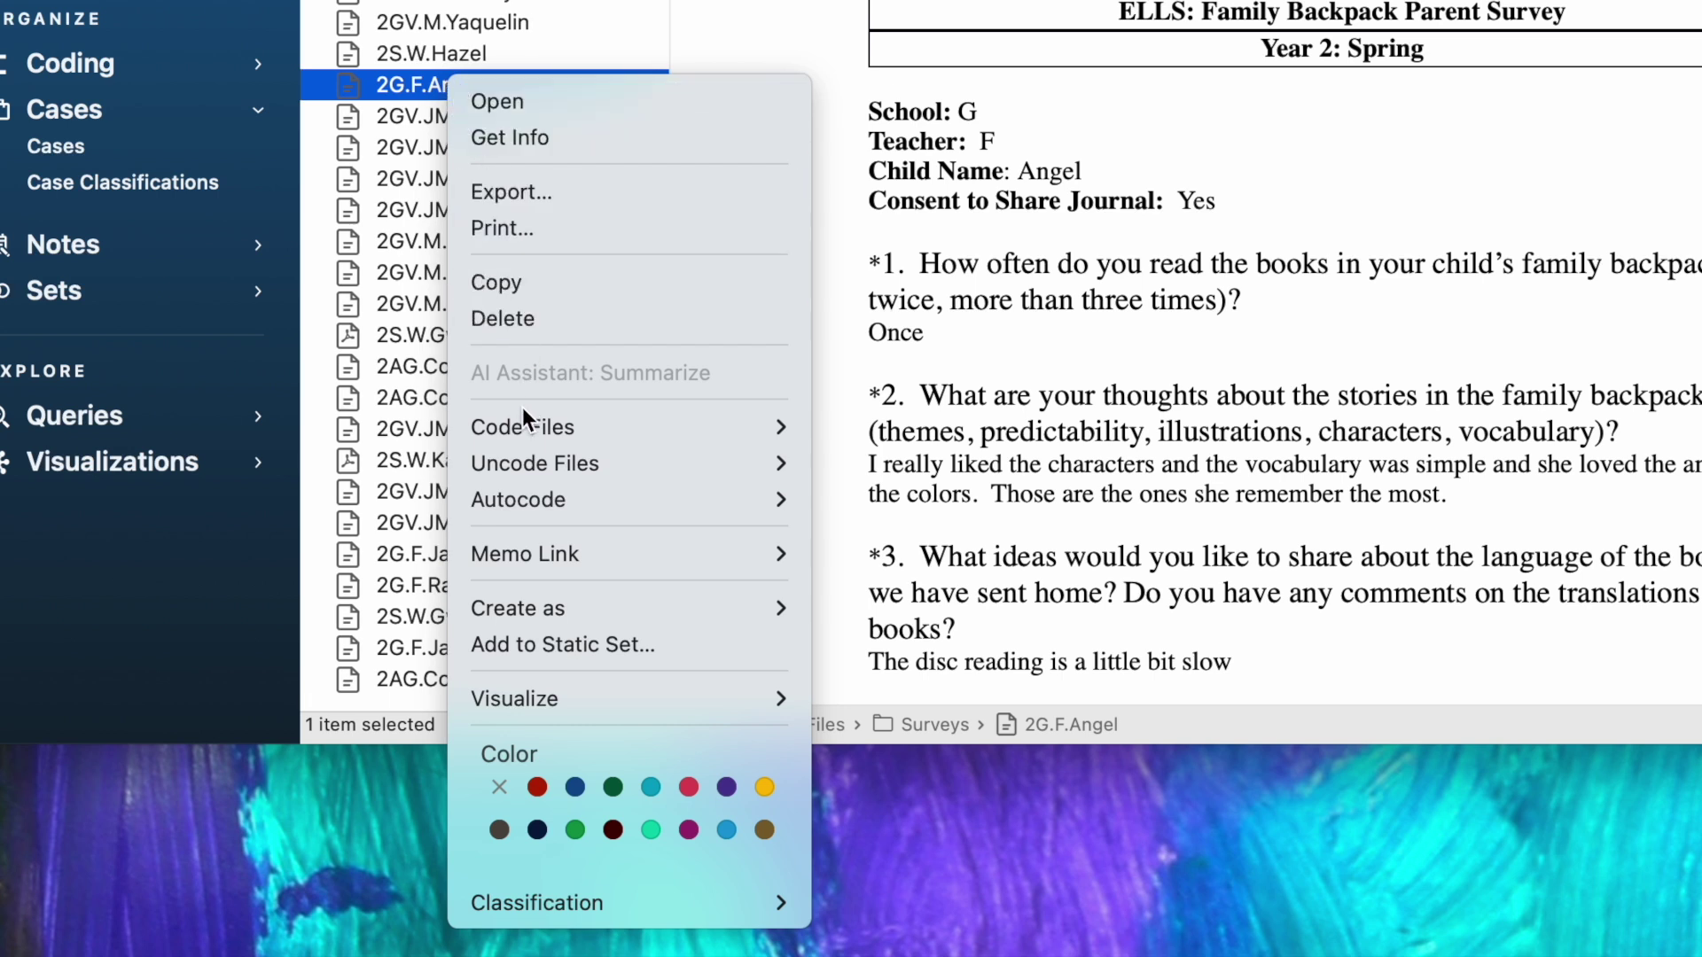
Code the whole 2G.F.Angel file to the existing Angel case.
{"action": "mouse_move", "coordinate": [523, 425]}
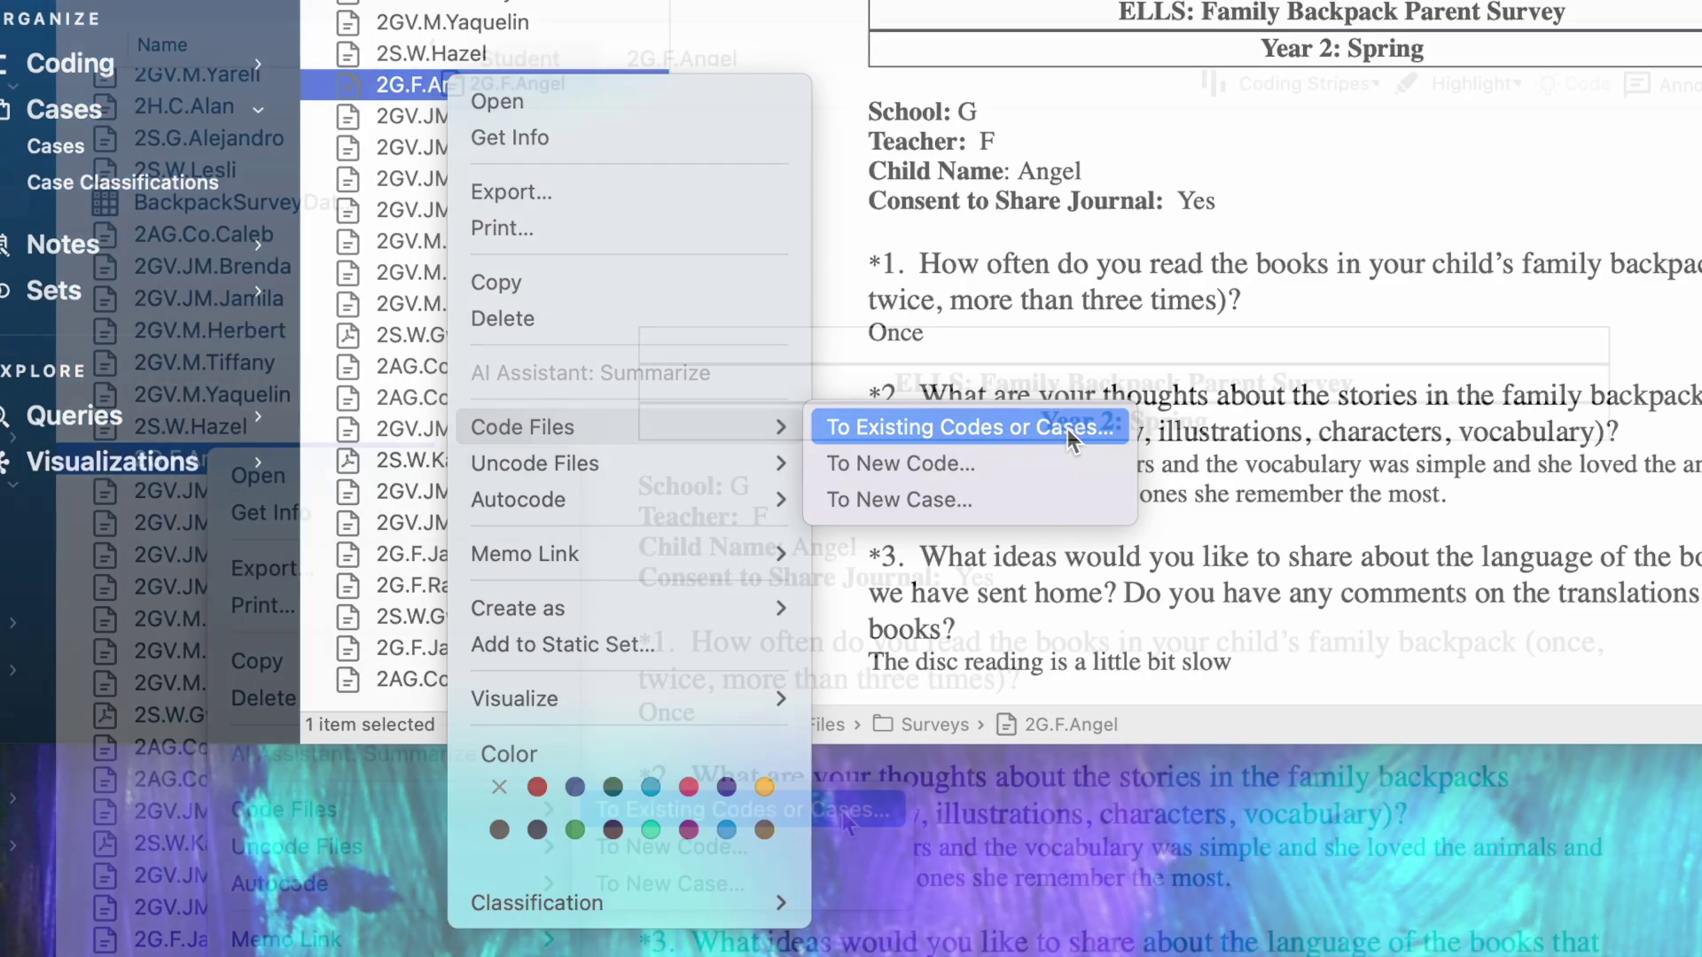
{"action": "left_click", "coordinate": [1067, 429]}
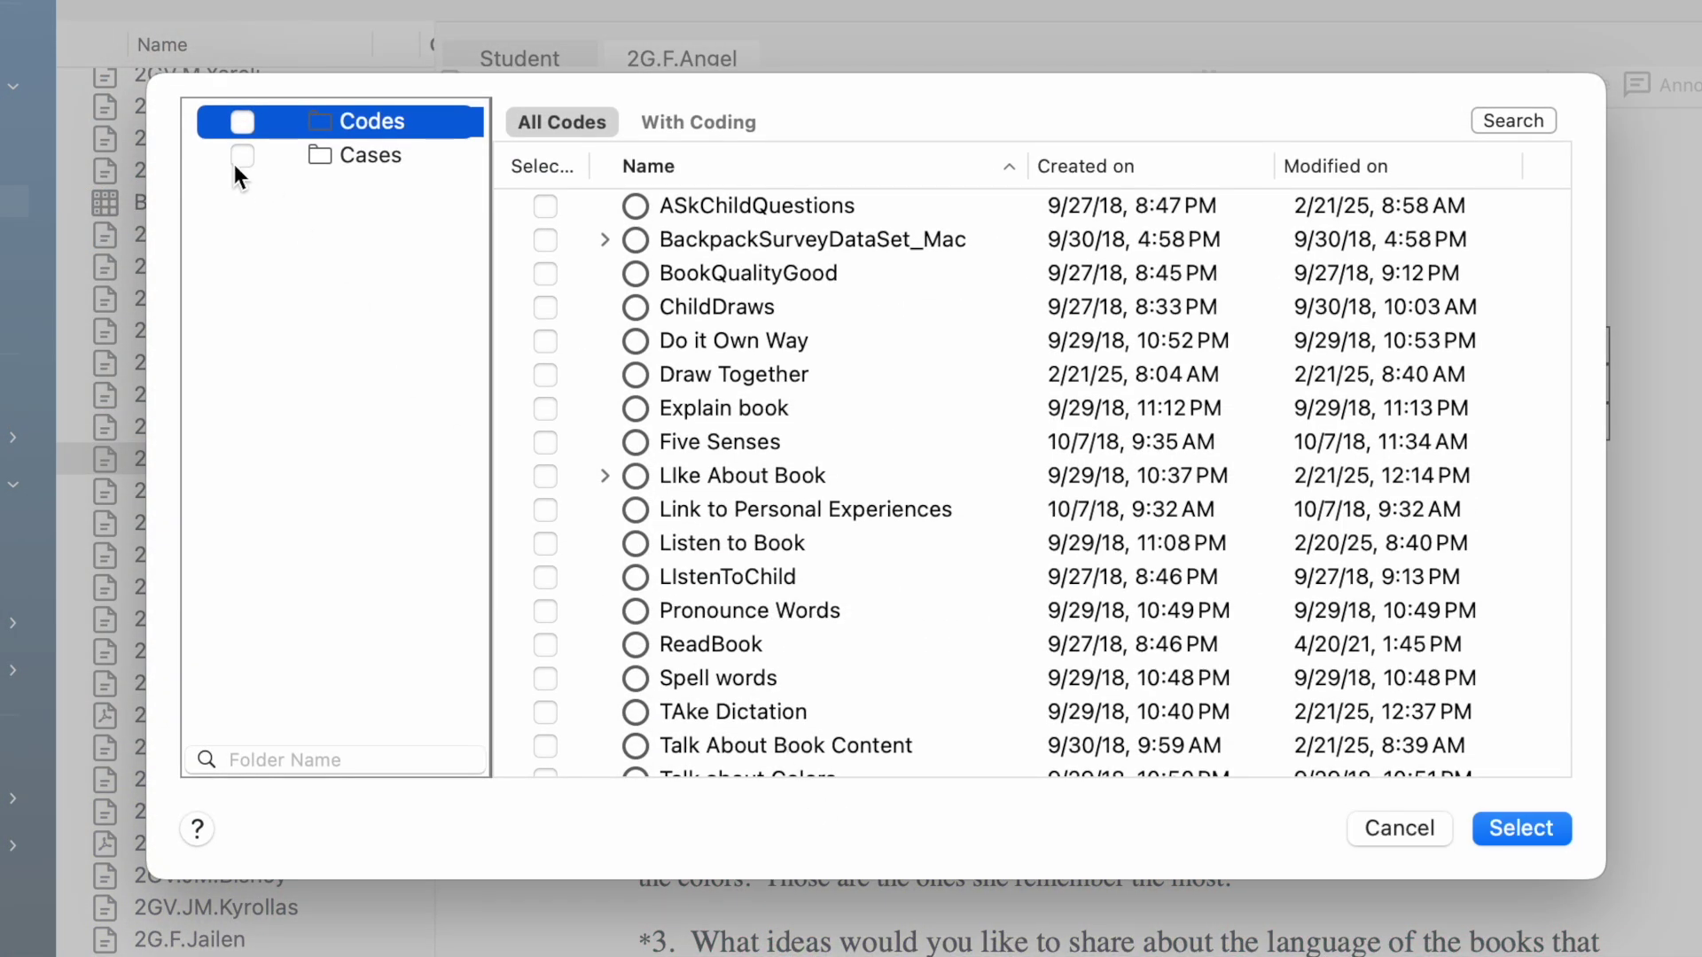
{"action": "left_click", "coordinate": [348, 166]}
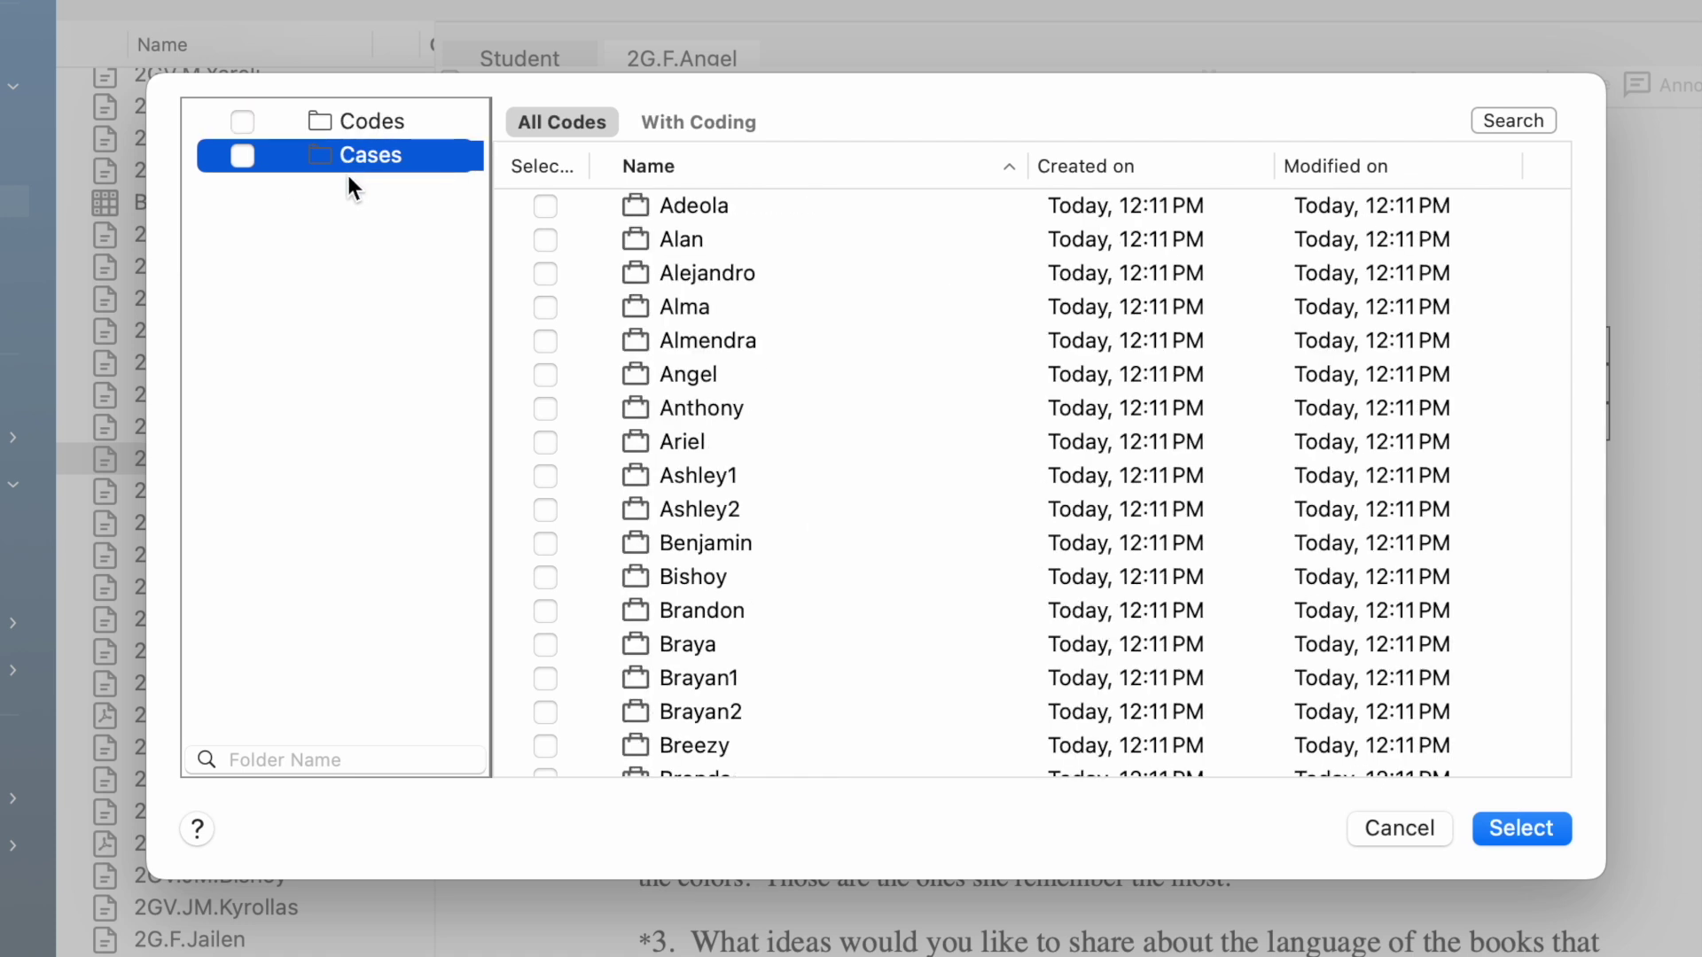
{"action": "left_click", "coordinate": [545, 375]}
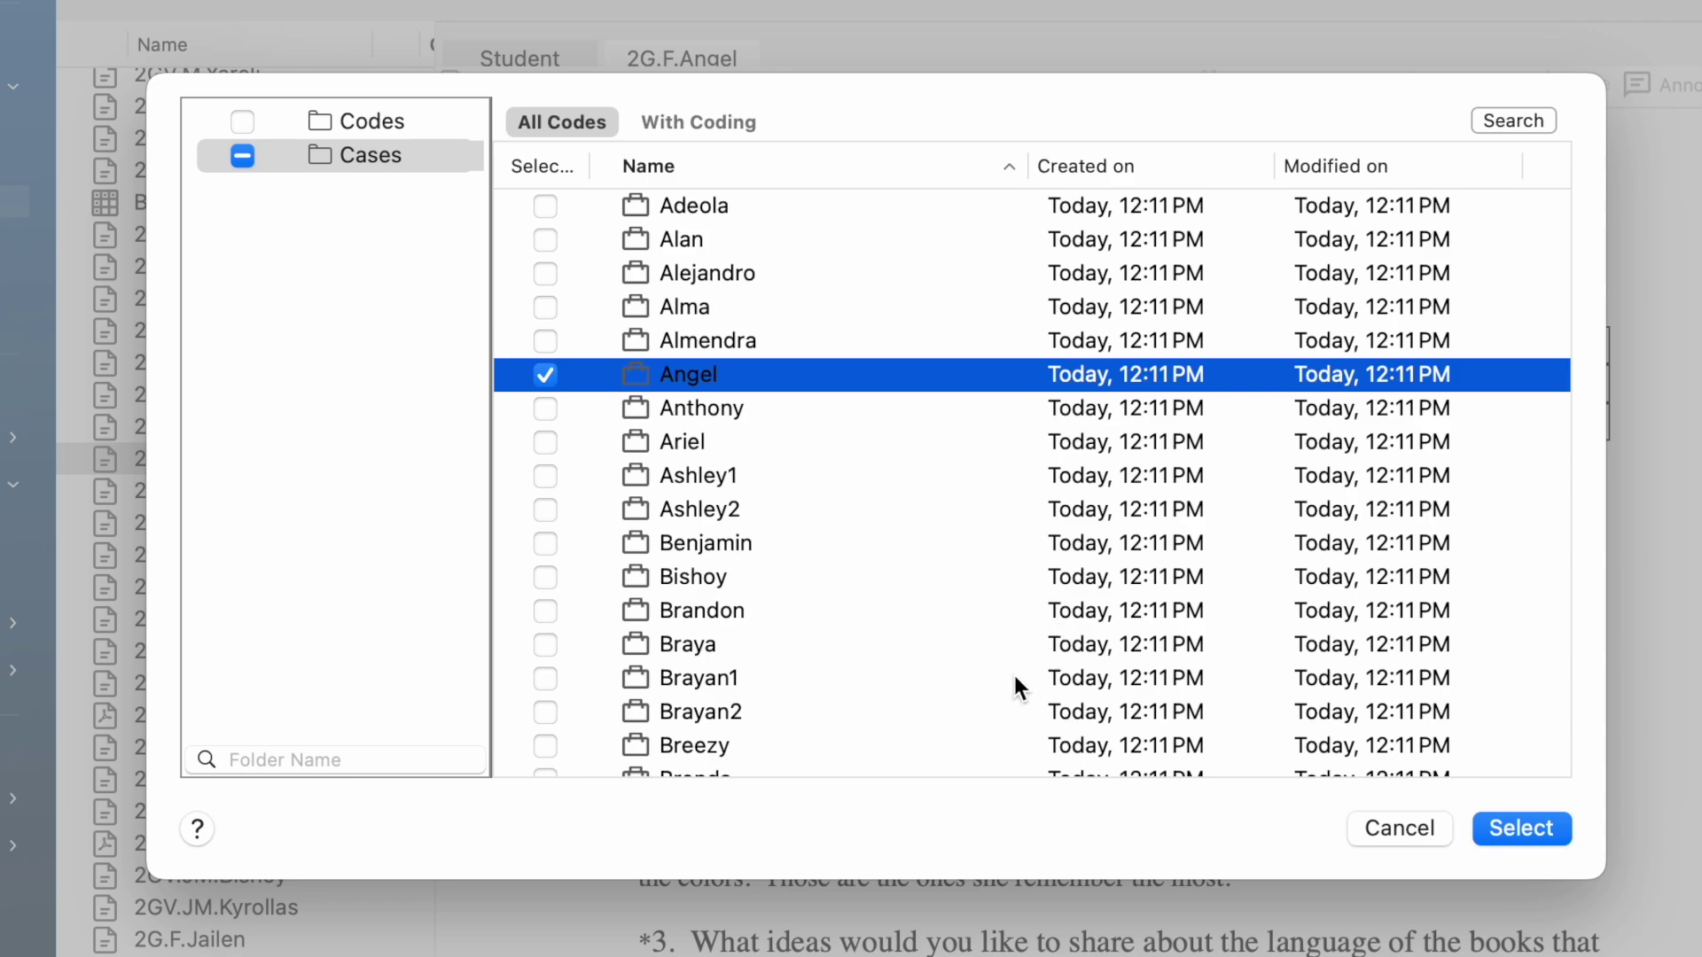
{"action": "left_click", "coordinate": [1510, 829]}
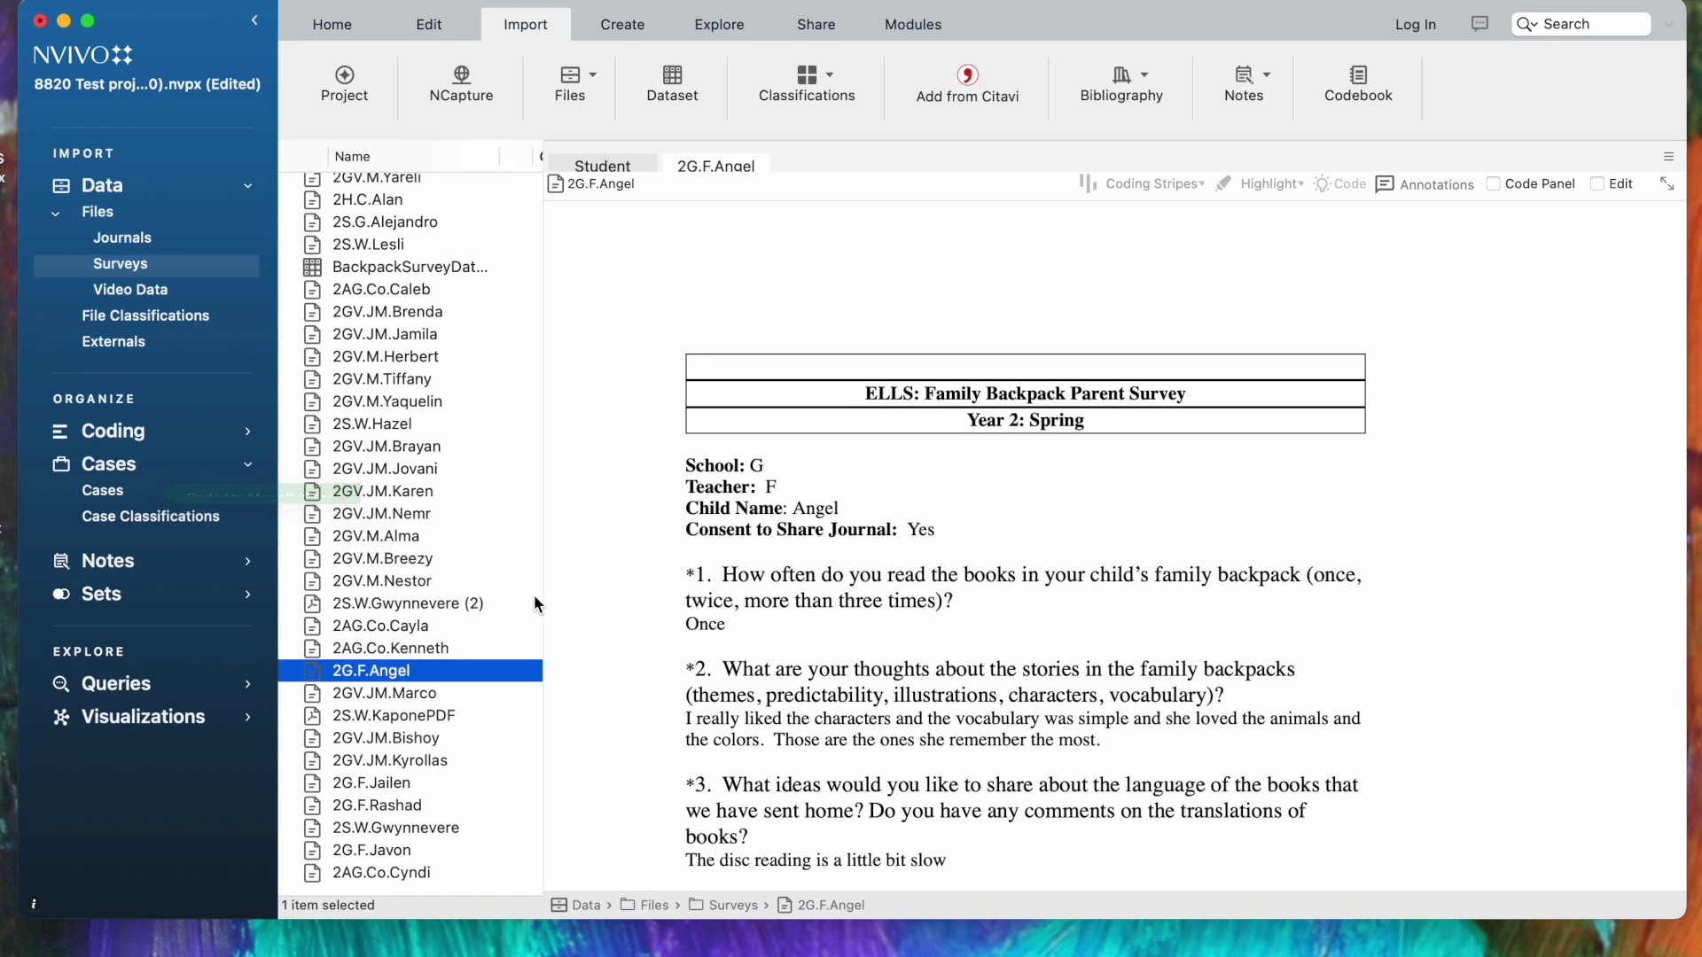
Check that the Angel case holds one 2G.F.Angel reference at 100.00% coverage, then return to Surveys.
{"action": "left_click", "coordinate": [113, 492]}
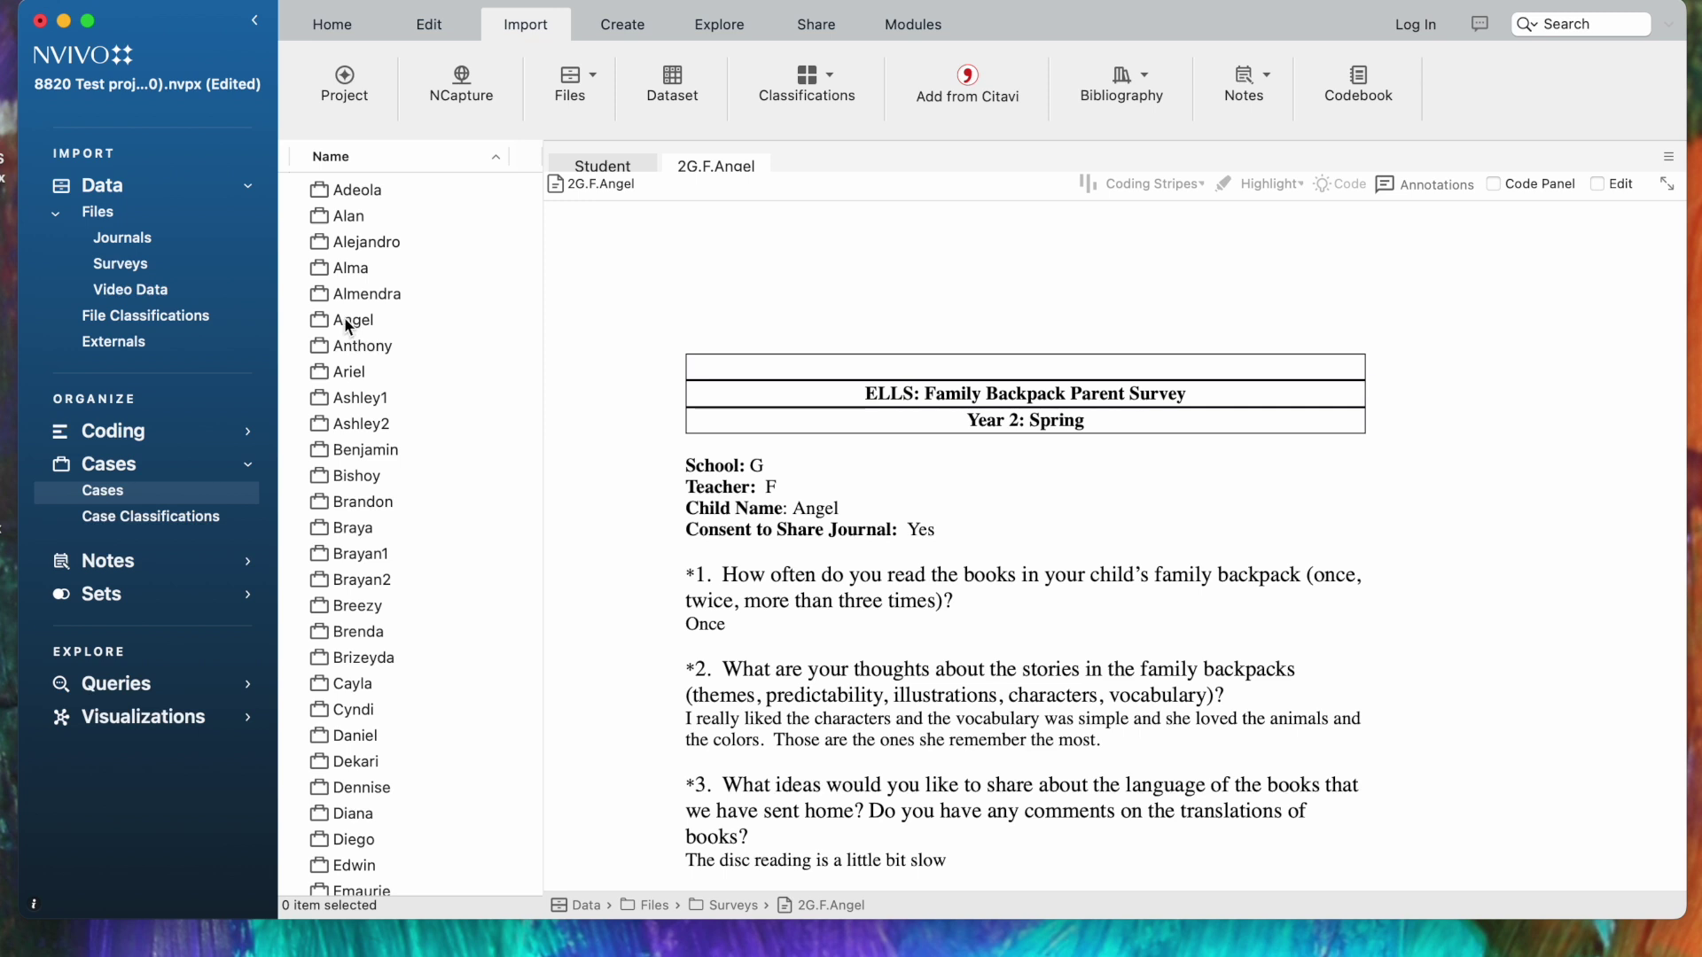
{"action": "double_click", "coordinate": [347, 321]}
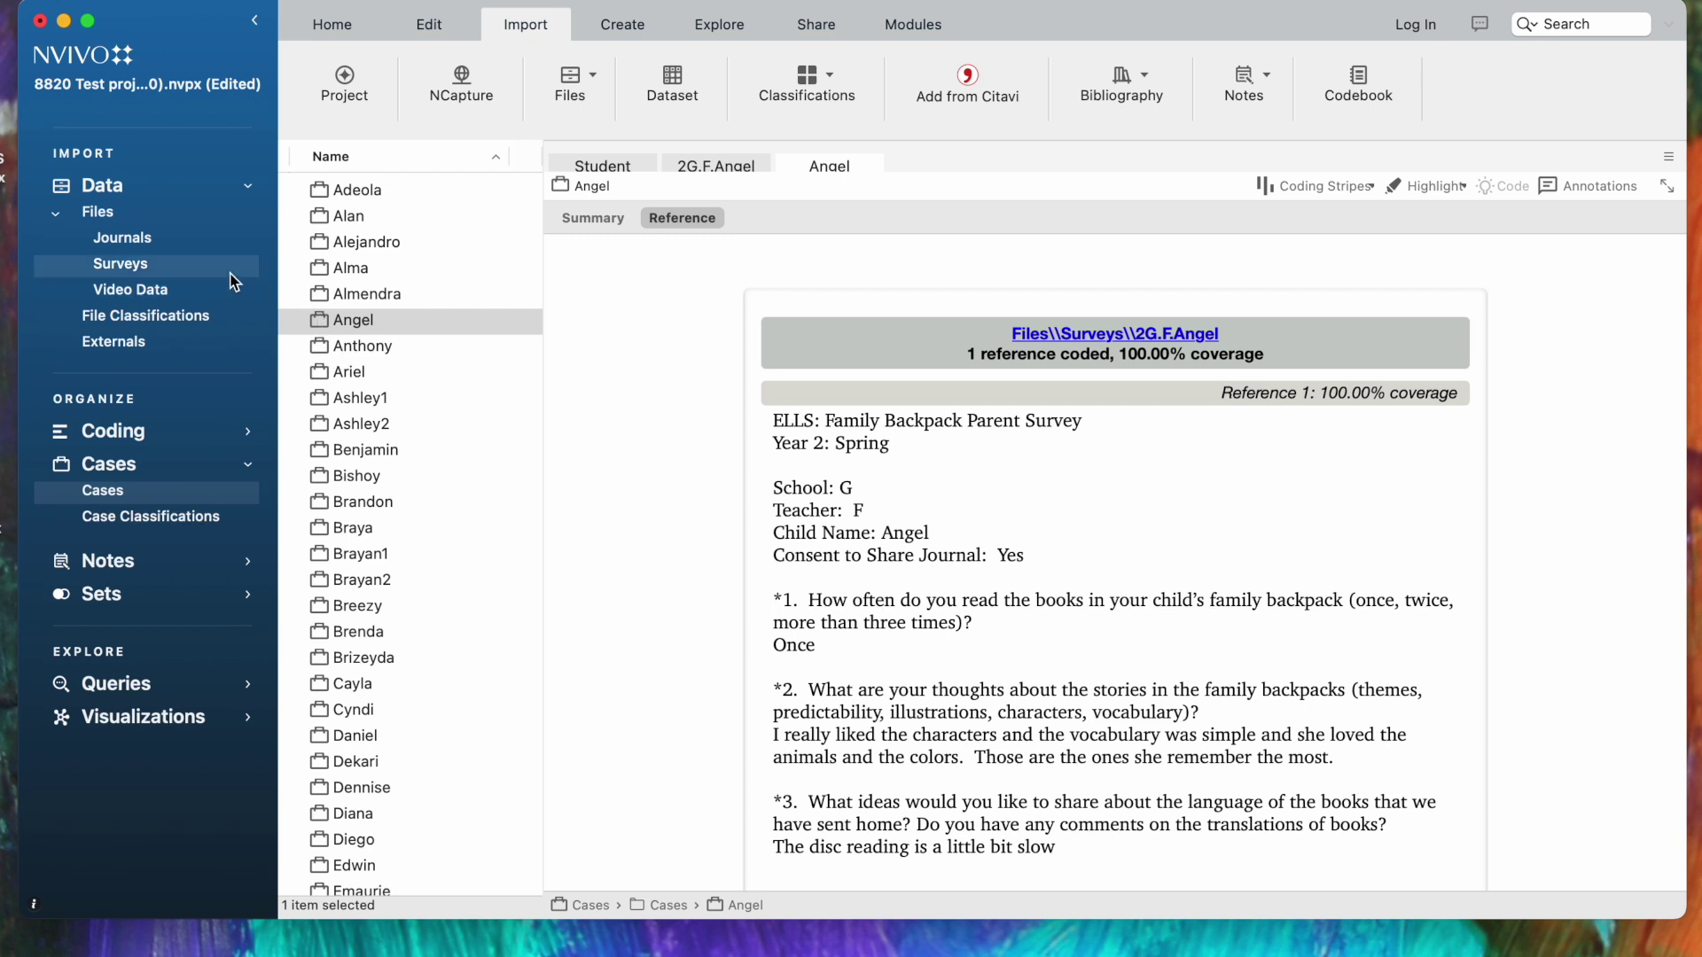
{"action": "left_click", "coordinate": [132, 268]}
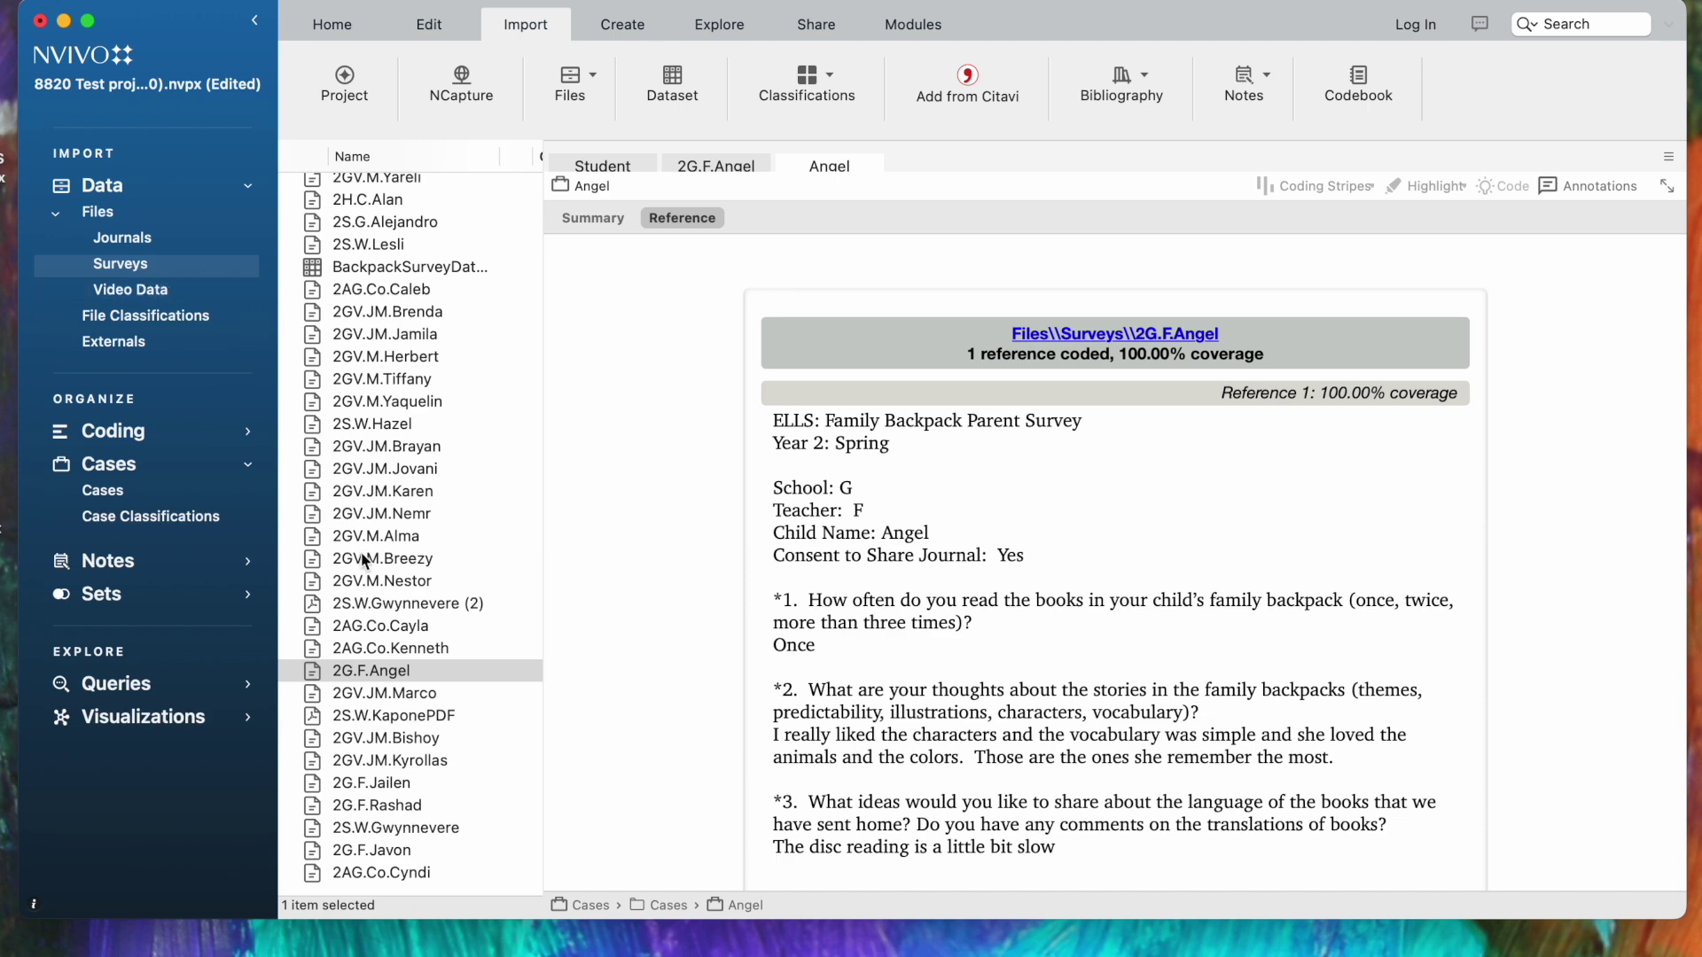
Reopen 2G.F.Angel and show coding stripes for All codes with Automatic Colors.
{"action": "double_click", "coordinate": [372, 675]}
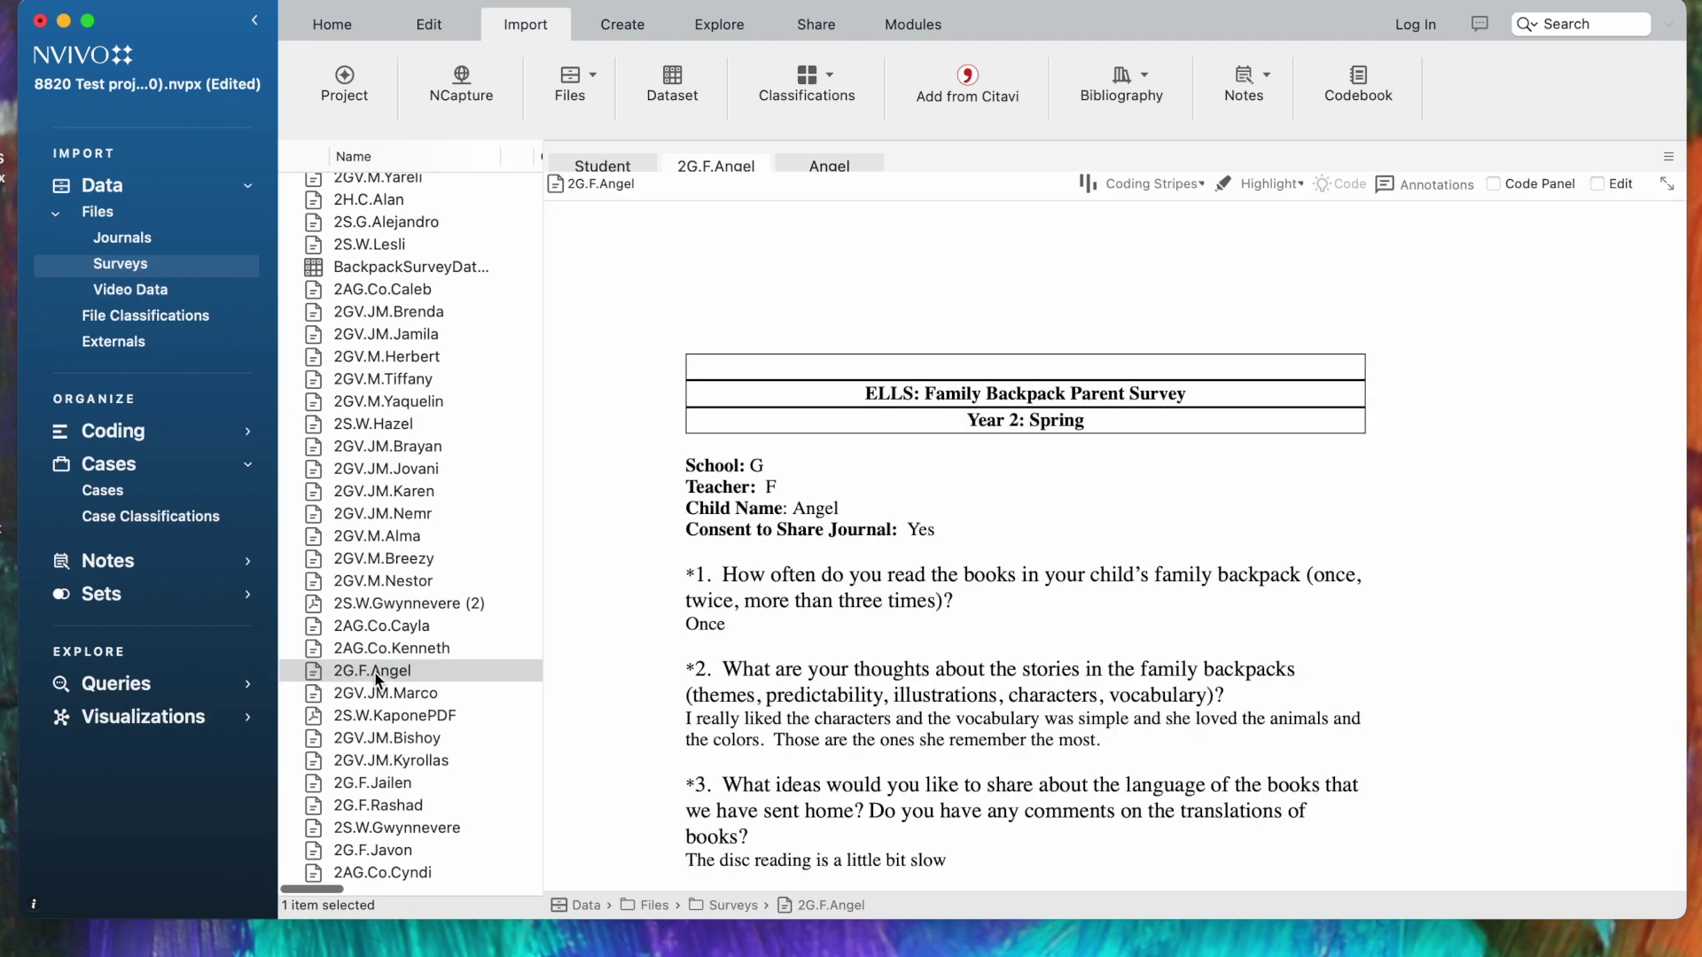
{"action": "left_click", "coordinate": [1118, 188]}
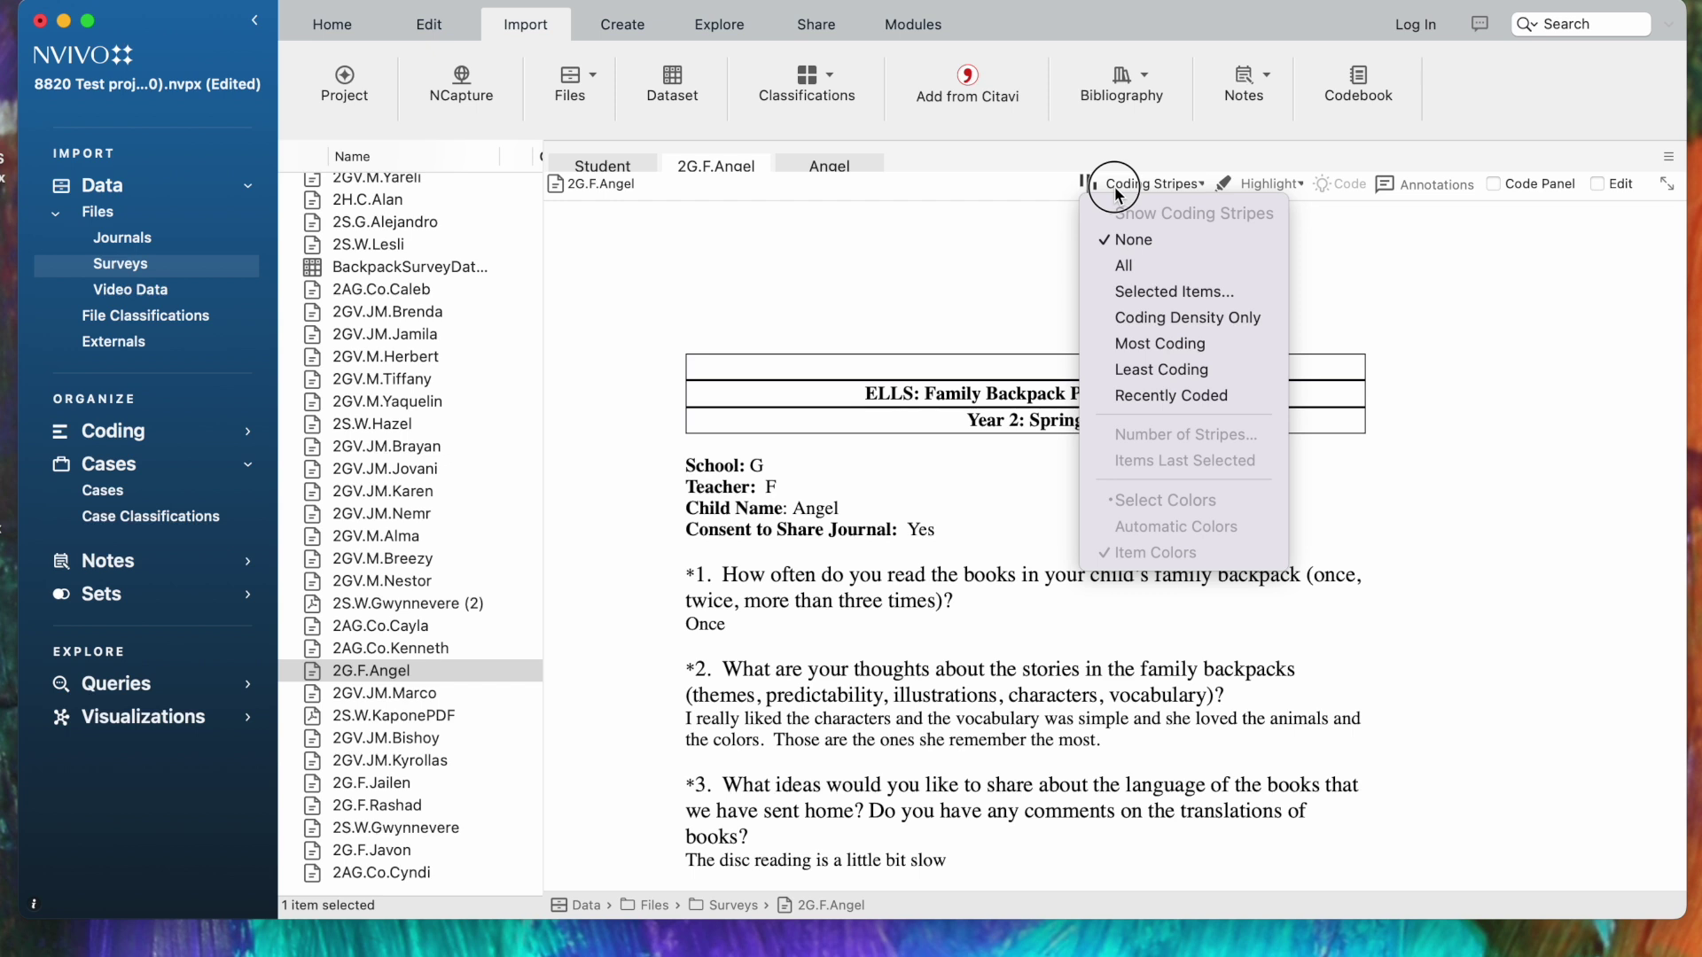
{"action": "left_click", "coordinate": [1140, 265]}
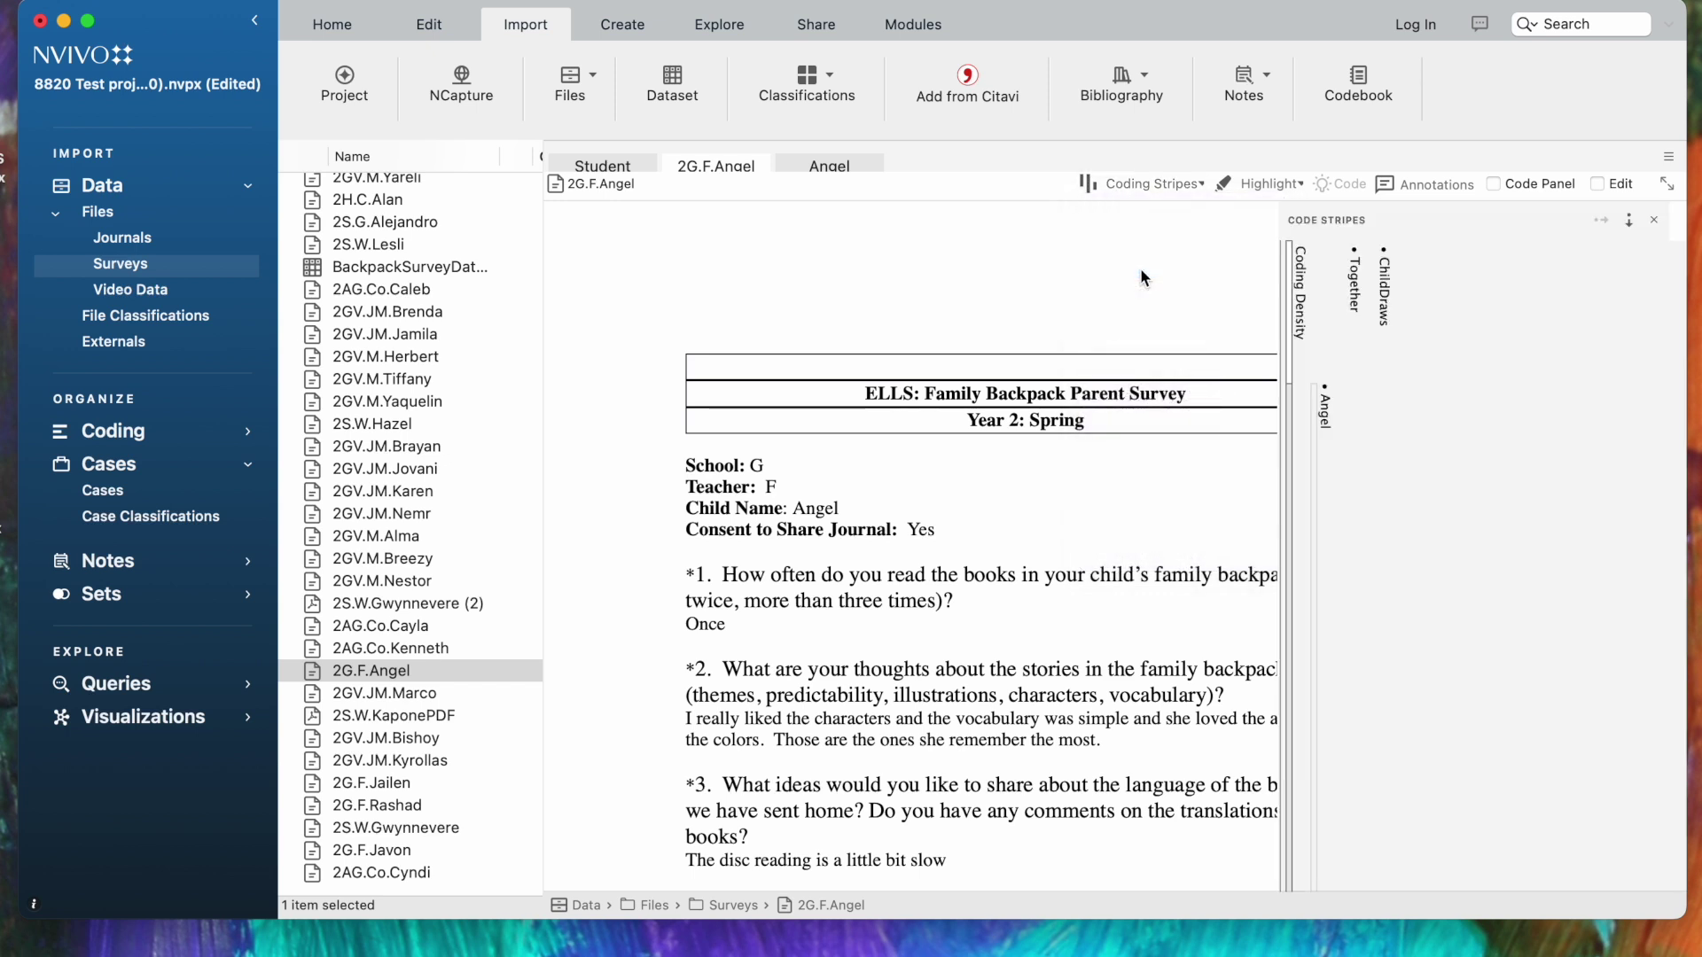
{"action": "left_click", "coordinate": [1141, 184]}
{"action": "left_click", "coordinate": [1141, 528]}
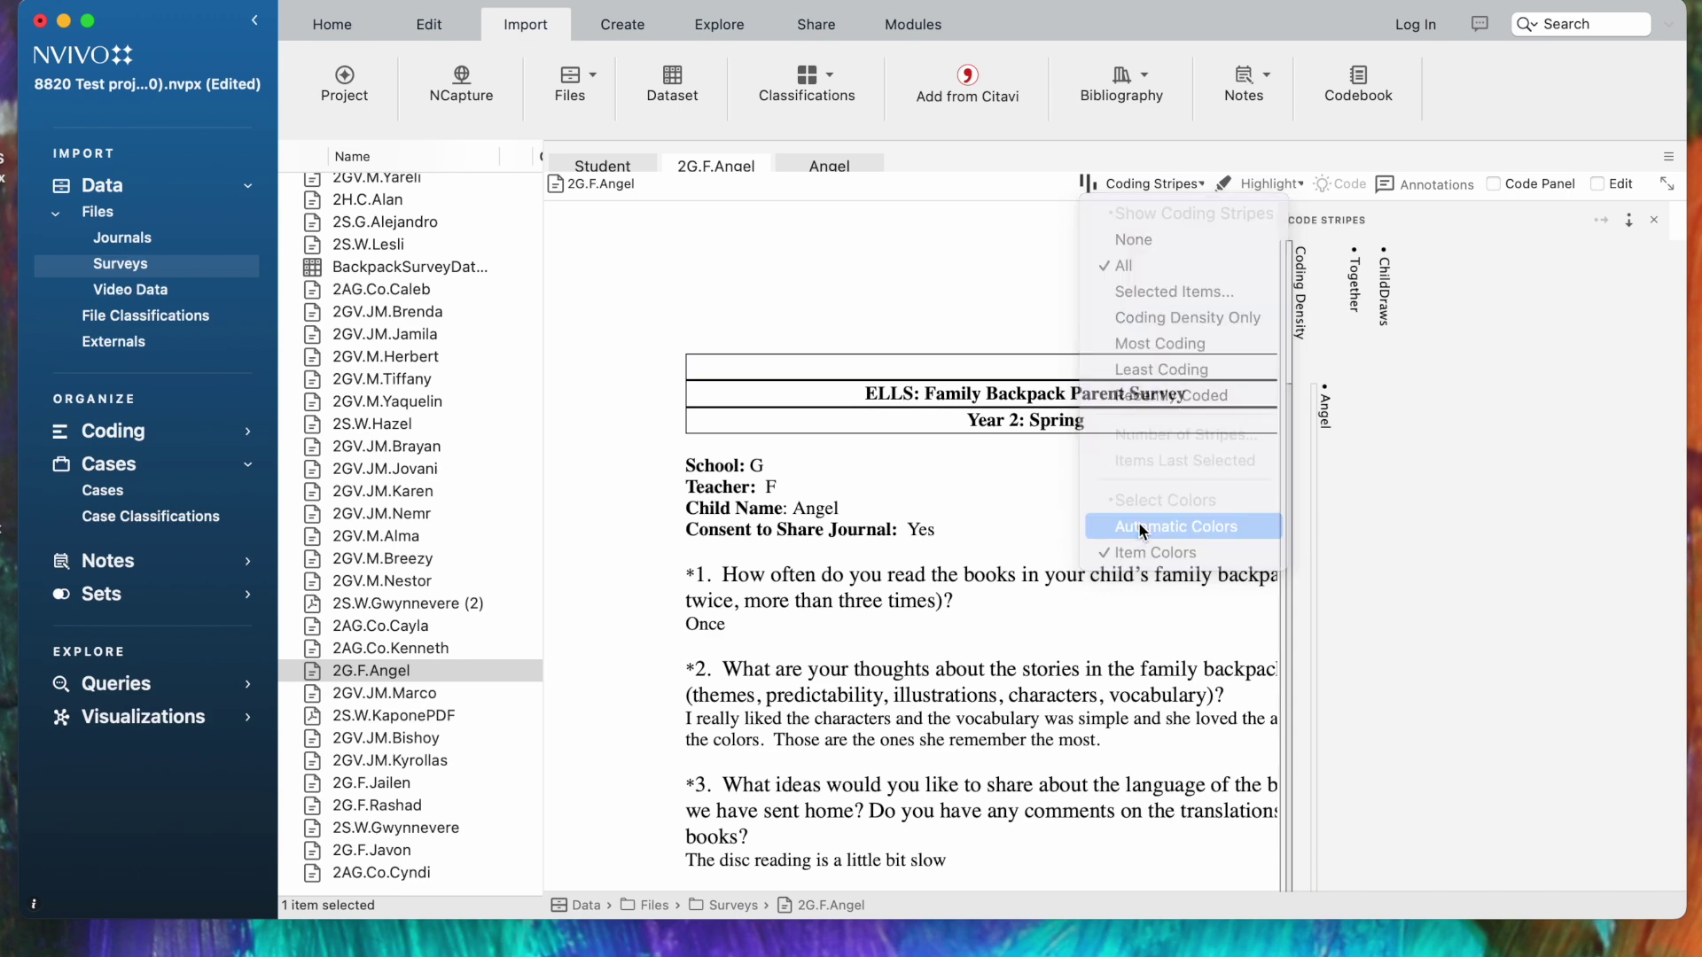
Scroll through the striped survey and select question 1 with its answer text.
{"action": "scroll", "coordinate": [1130, 525], "scroll_direction": "down", "scroll_amount": 5}
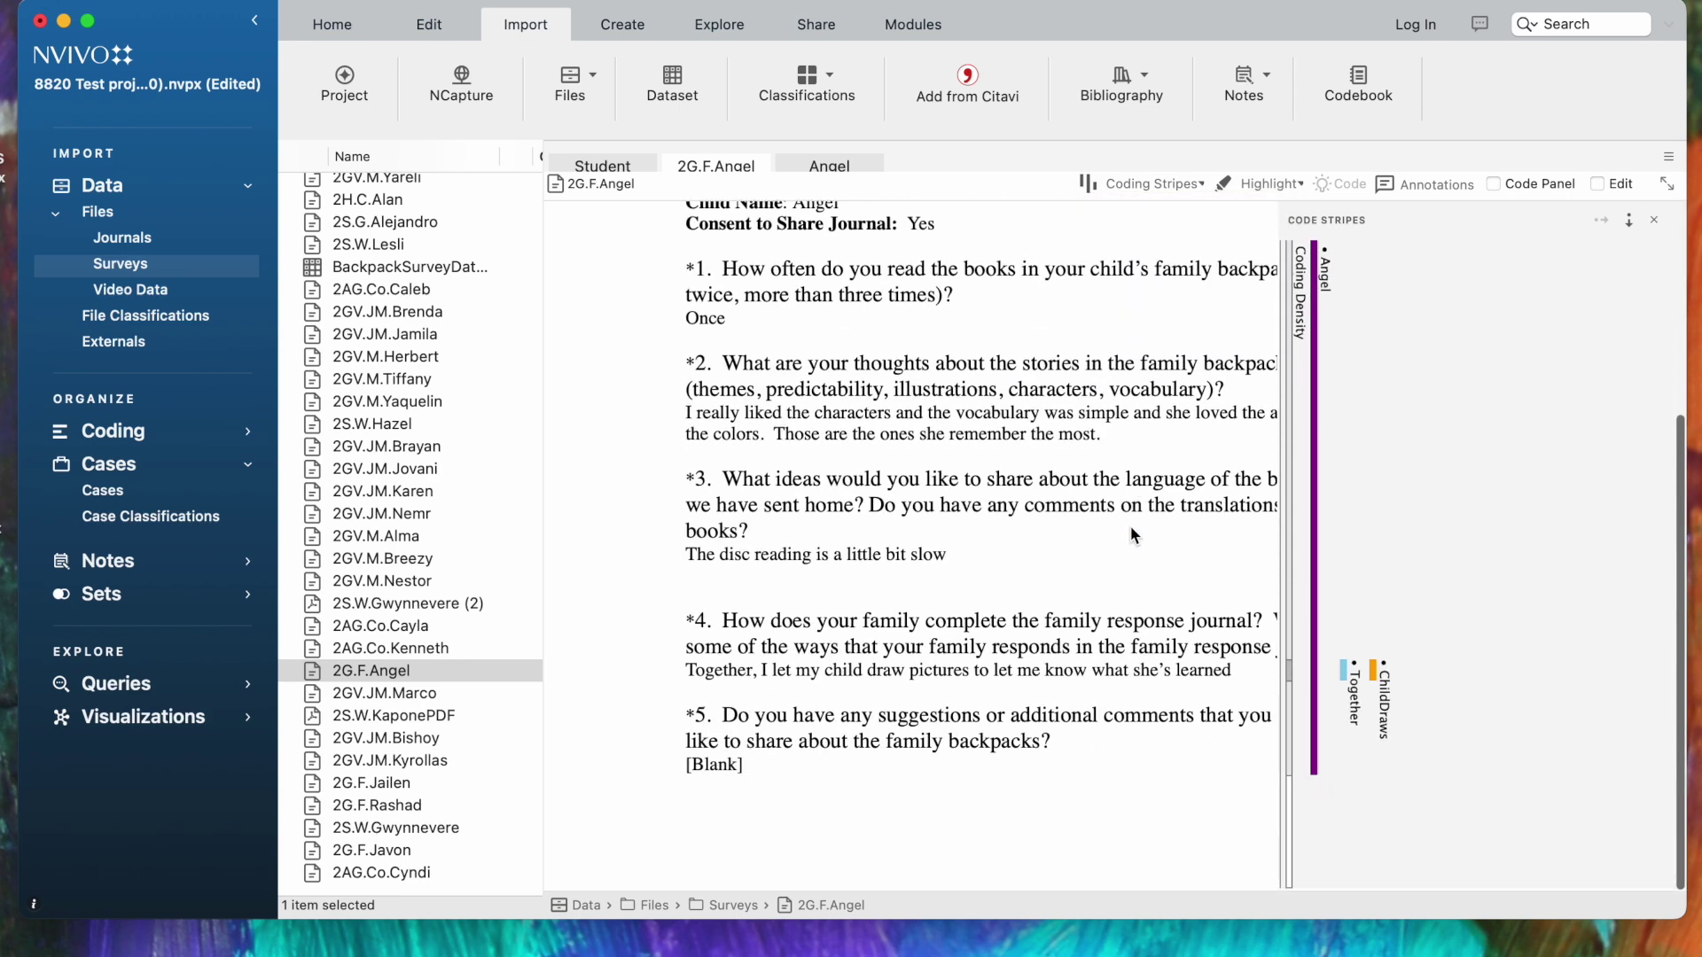
{"action": "scroll", "coordinate": [1130, 525], "scroll_direction": "up", "scroll_amount": 4}
{"action": "scroll", "coordinate": [1131, 524], "scroll_direction": "up", "scroll_amount": 2}
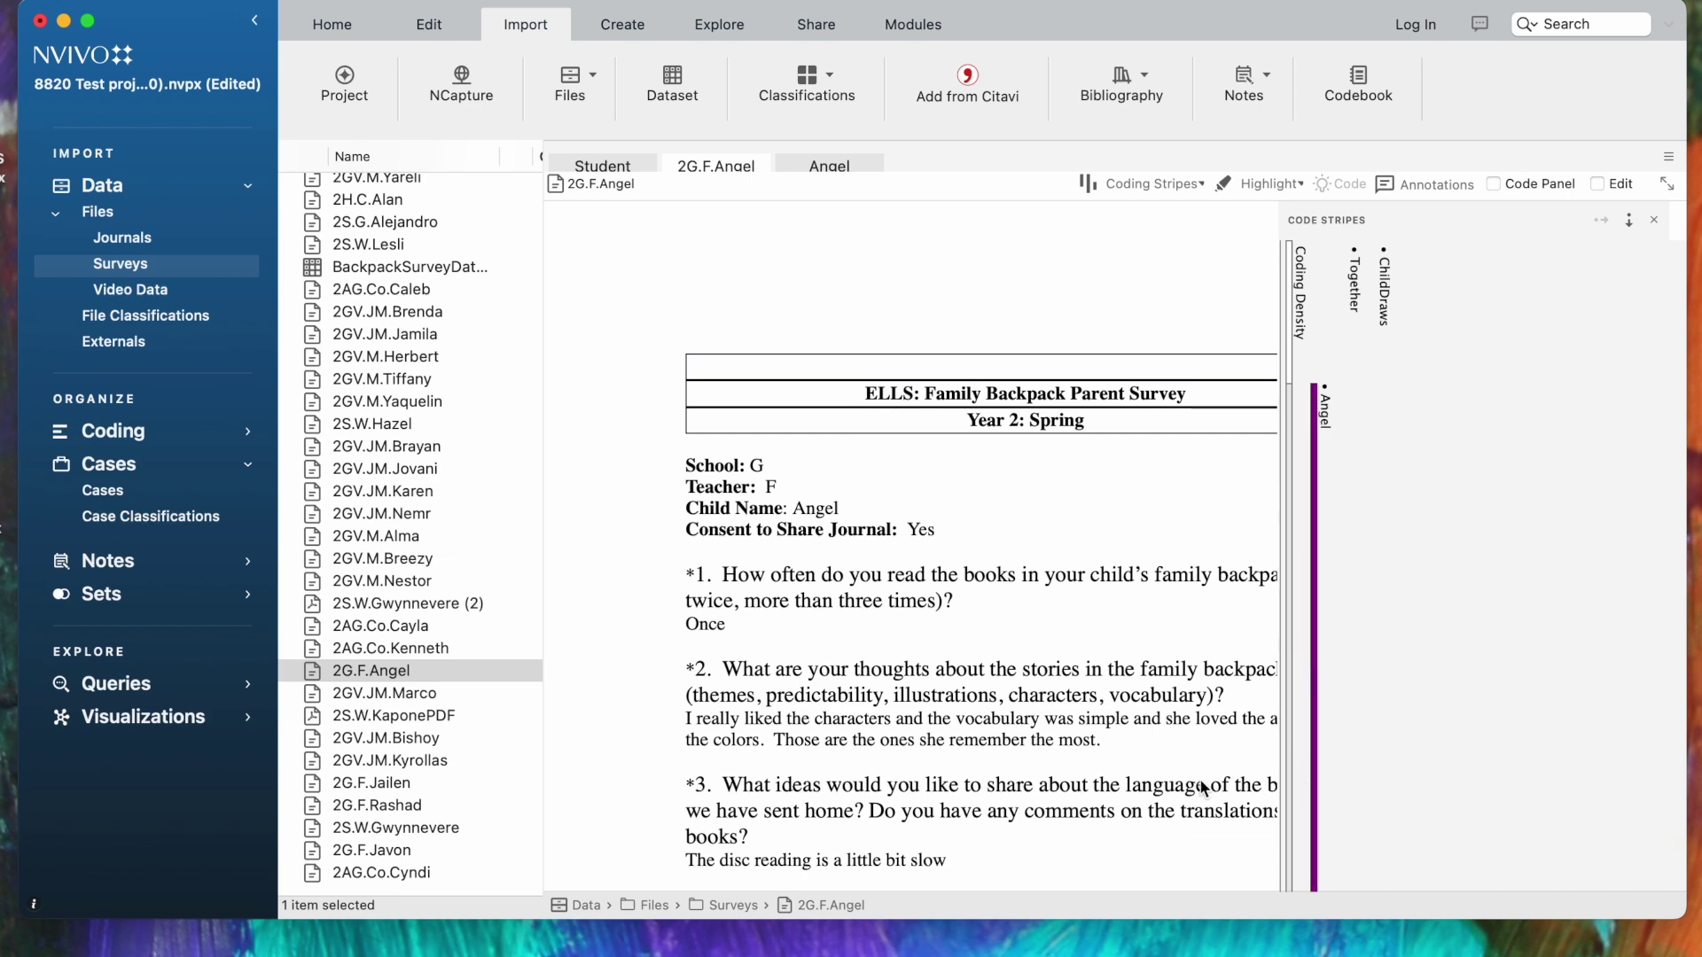
{"action": "scroll", "coordinate": [1145, 764], "scroll_direction": "down", "scroll_amount": 4}
{"action": "scroll", "coordinate": [1141, 644], "scroll_direction": "up", "scroll_amount": 4}
{"action": "left_click_drag", "start_coordinate": [690, 567], "coordinate": [731, 623]}
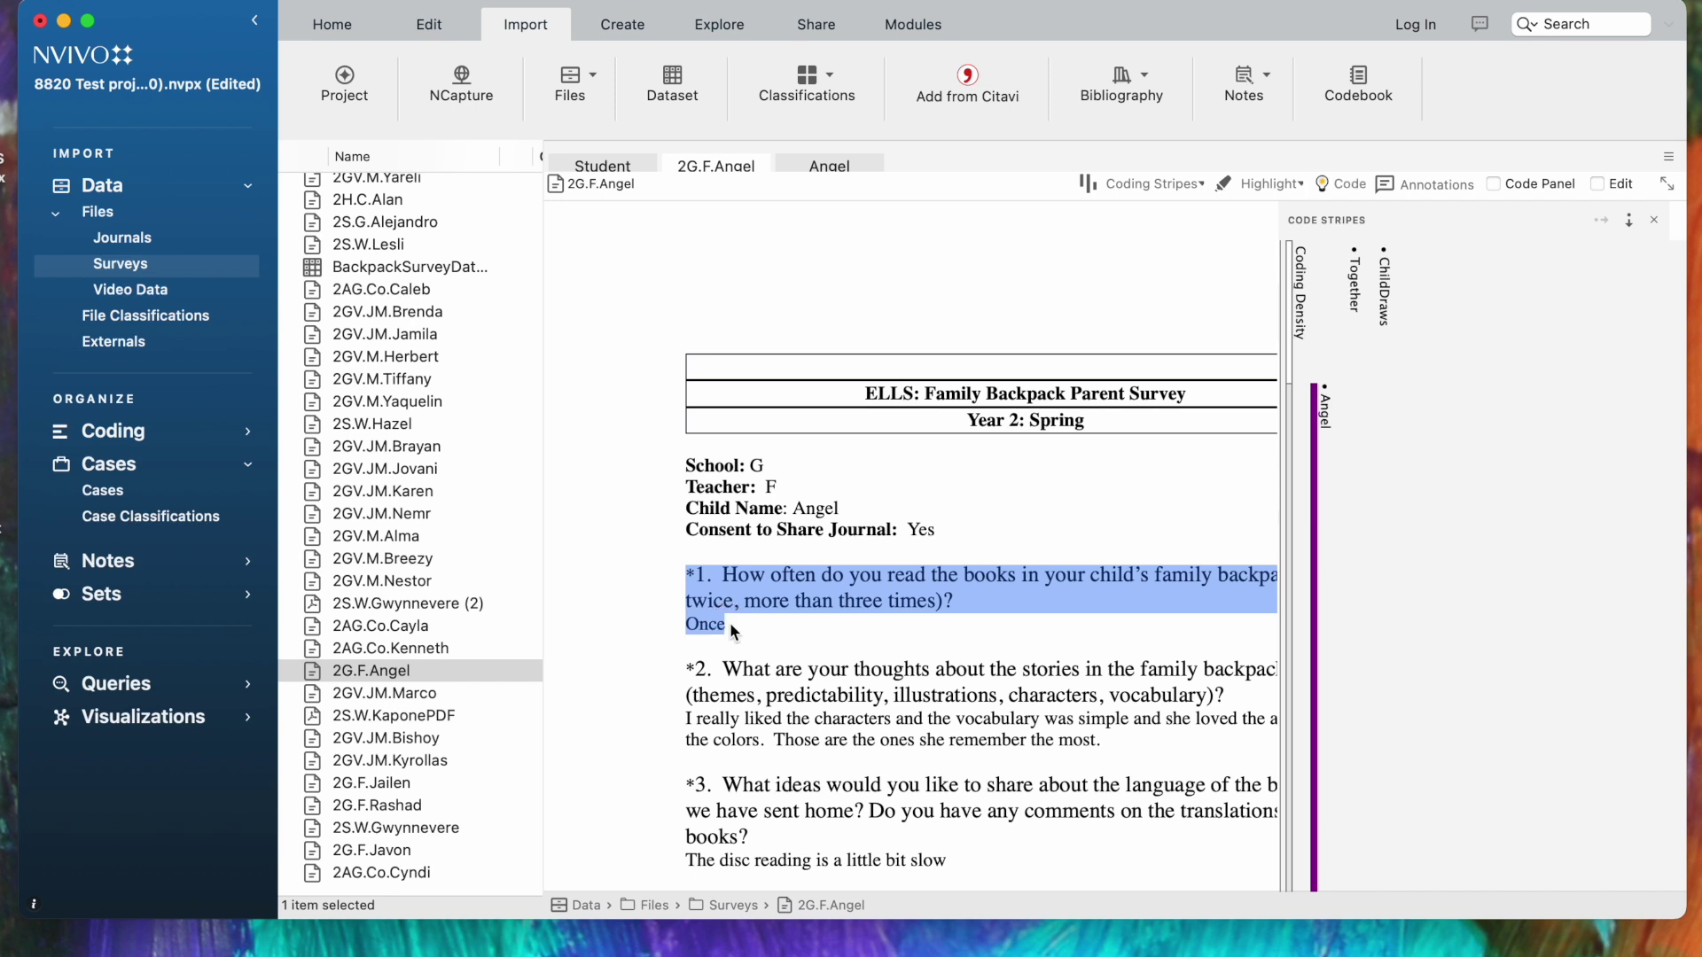